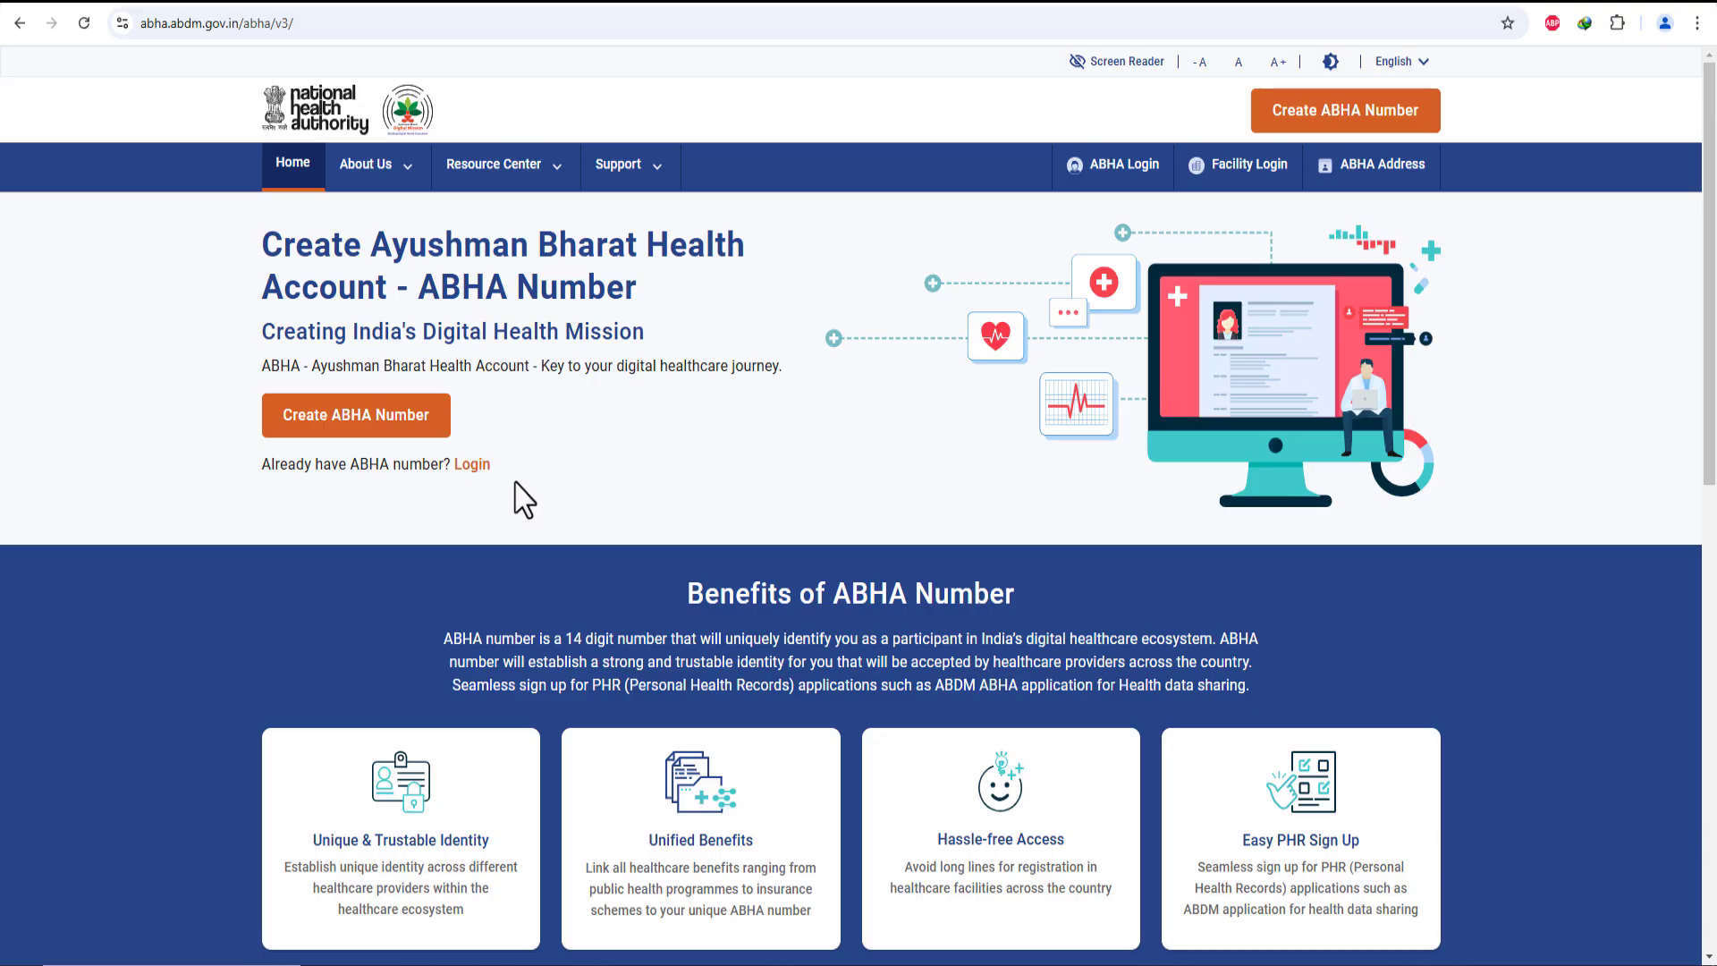
# Step: Start a new ABHA number registration using the Aadhaar option to reach the consent form
pyautogui.click(388, 417)
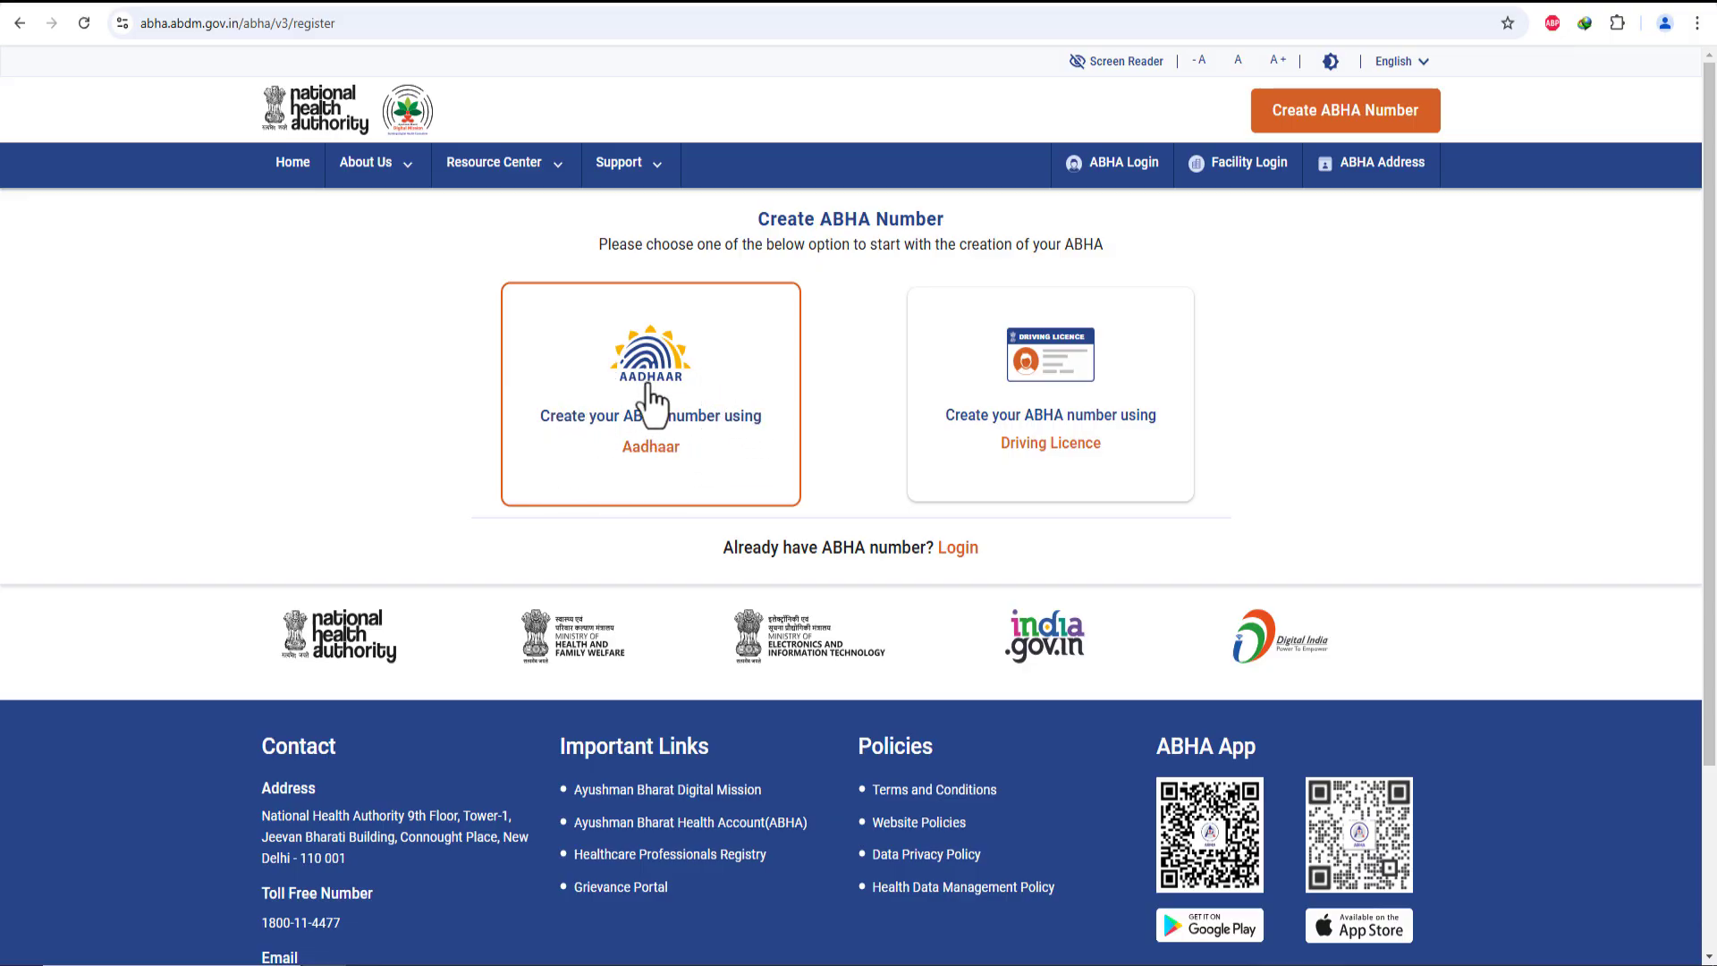
pyautogui.click(651, 407)
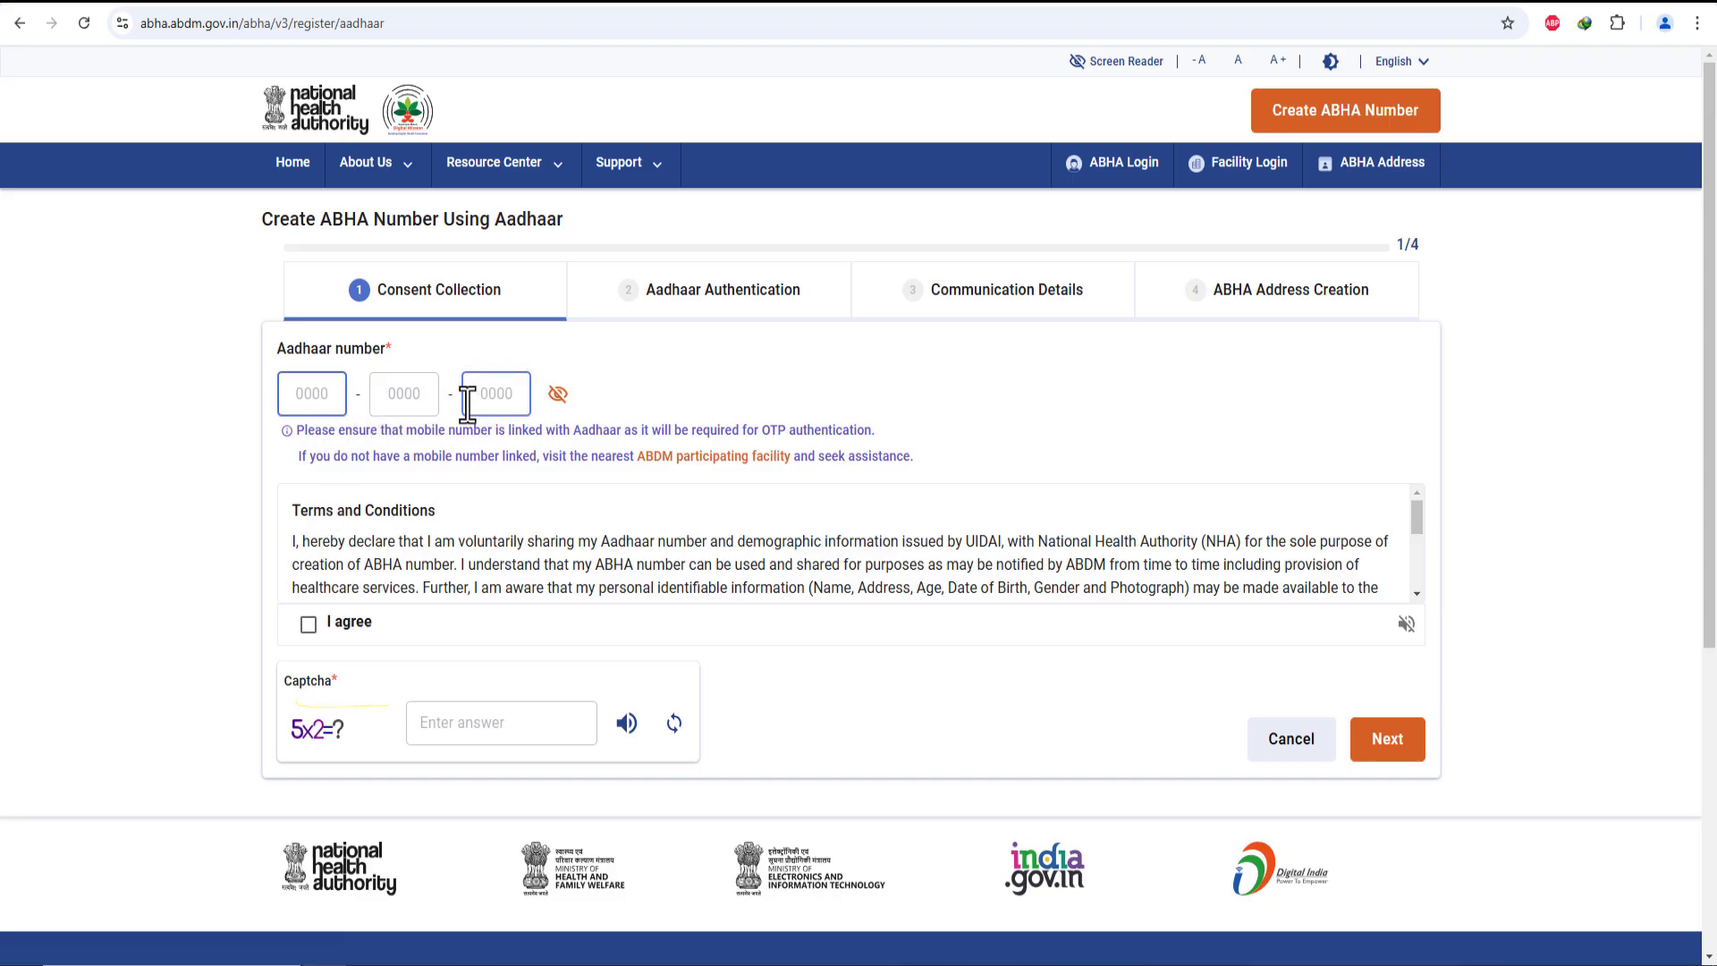
# Step: Accept the terms, answer the captcha with 10, paste the Aadhaar number and submit for an OTP
pyautogui.click(309, 625)
pyautogui.click(456, 724)
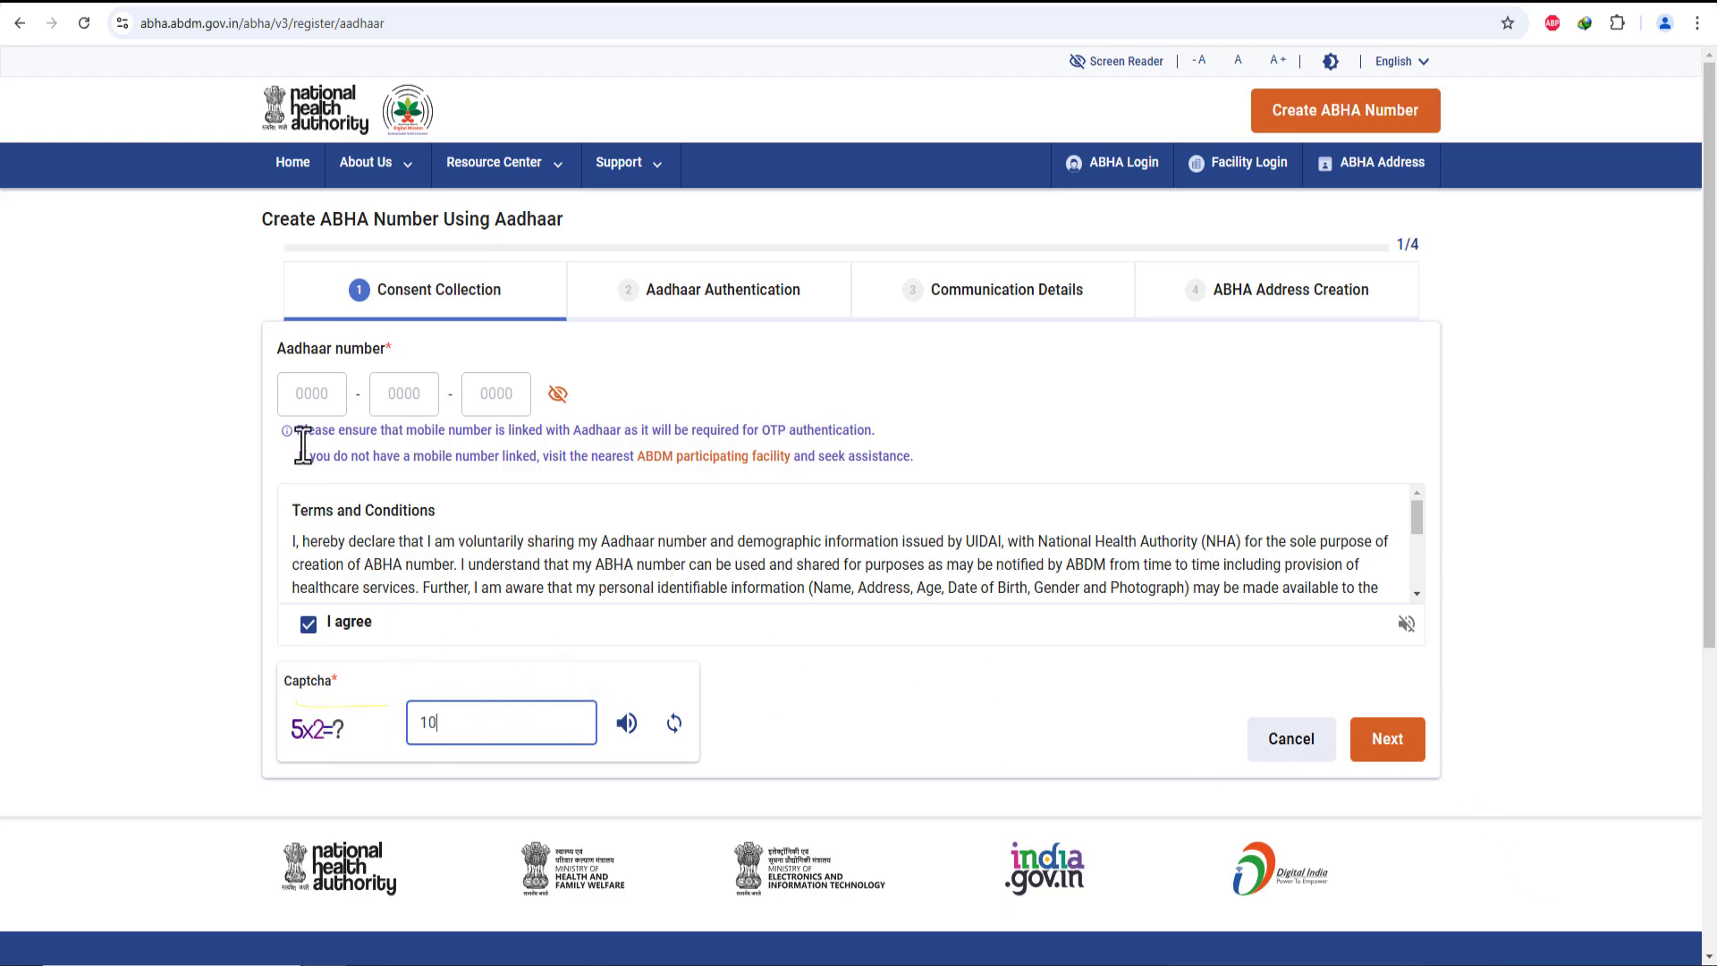
pyautogui.click(306, 394)
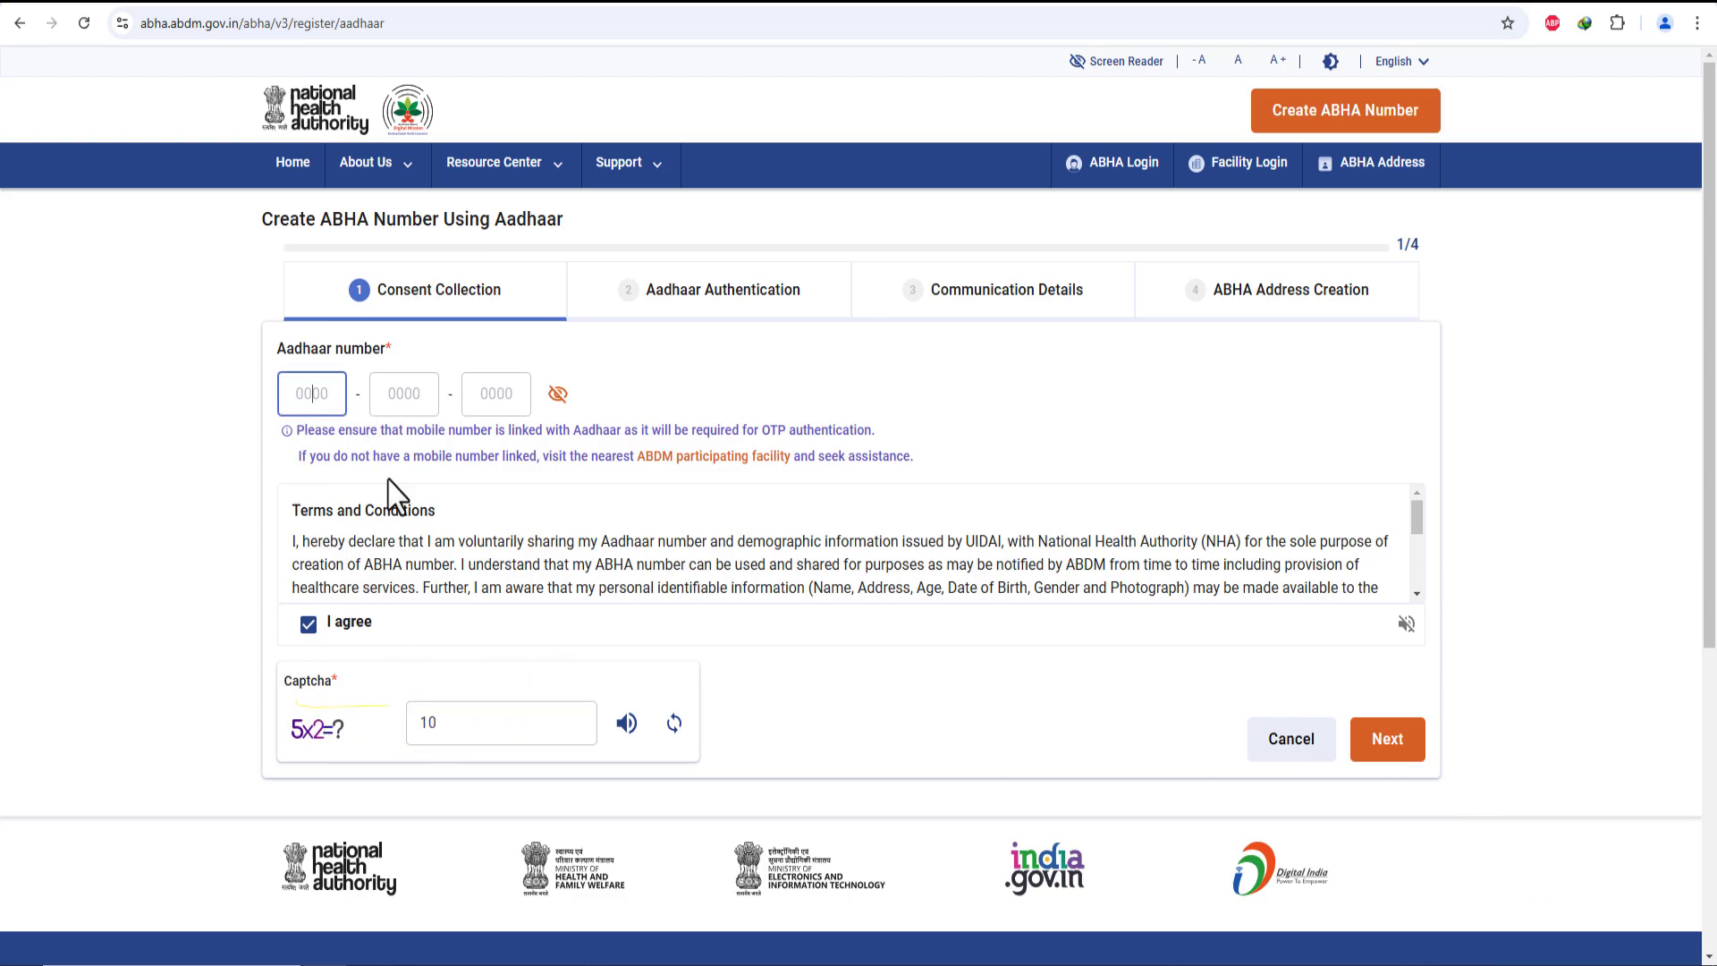
pyautogui.hotkey('ctrl', 'v')
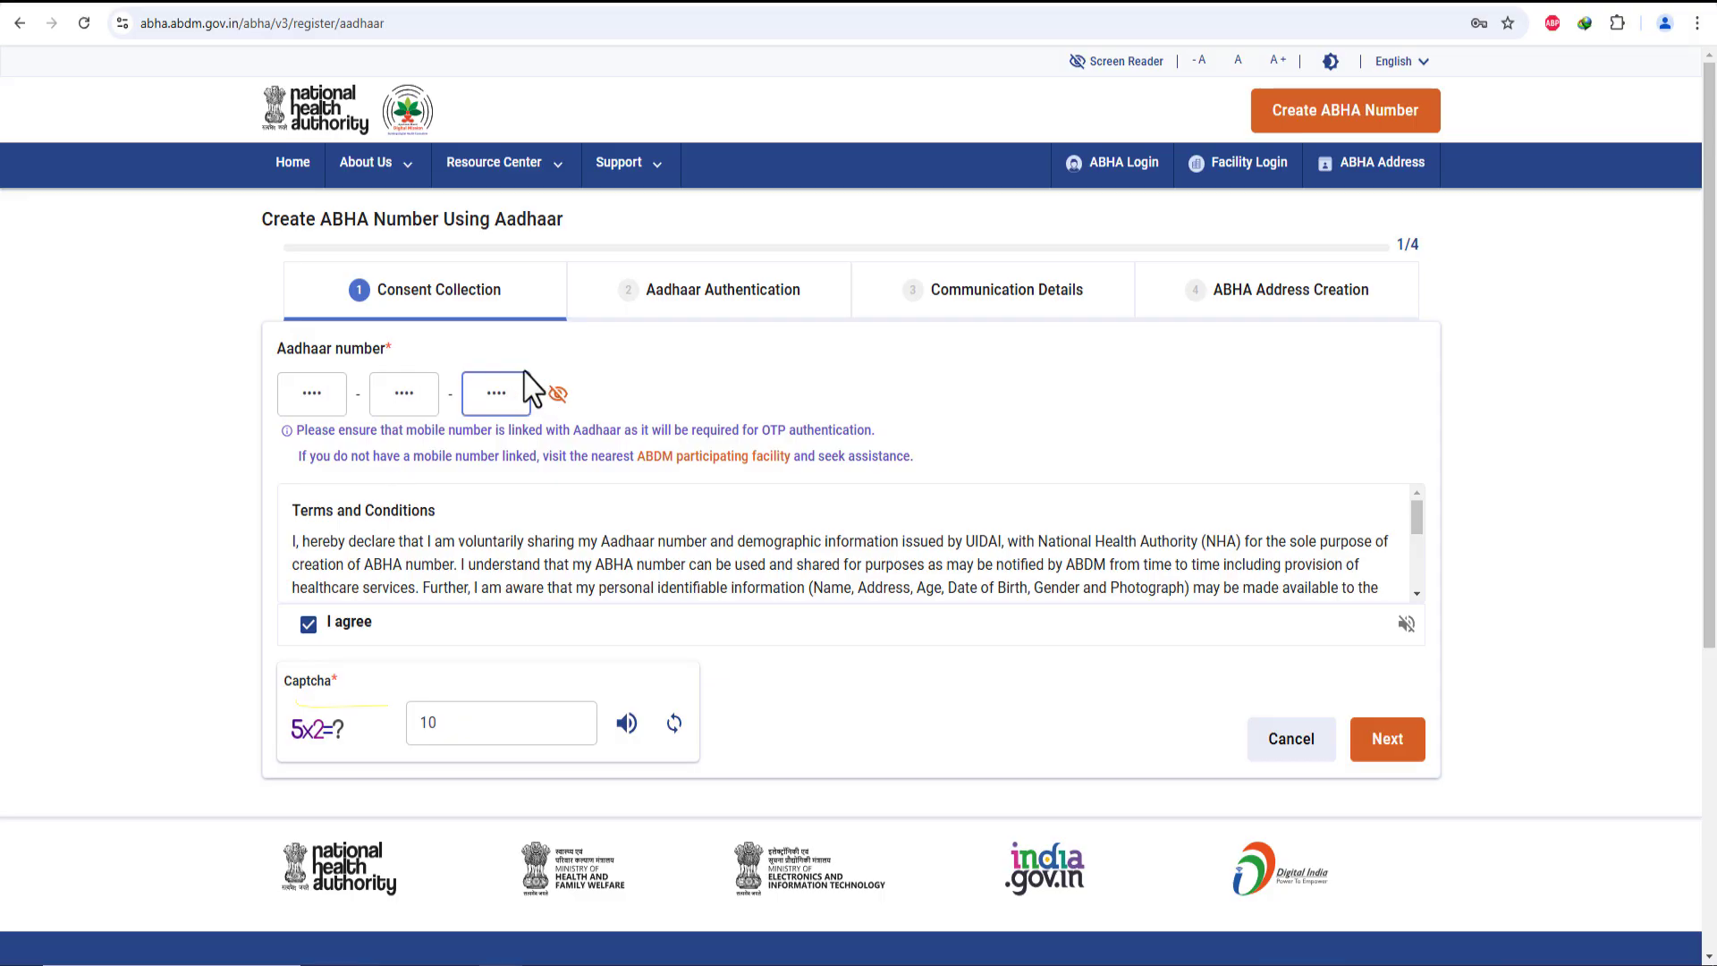
pyautogui.click(340, 394)
pyautogui.click(491, 394)
pyautogui.click(419, 398)
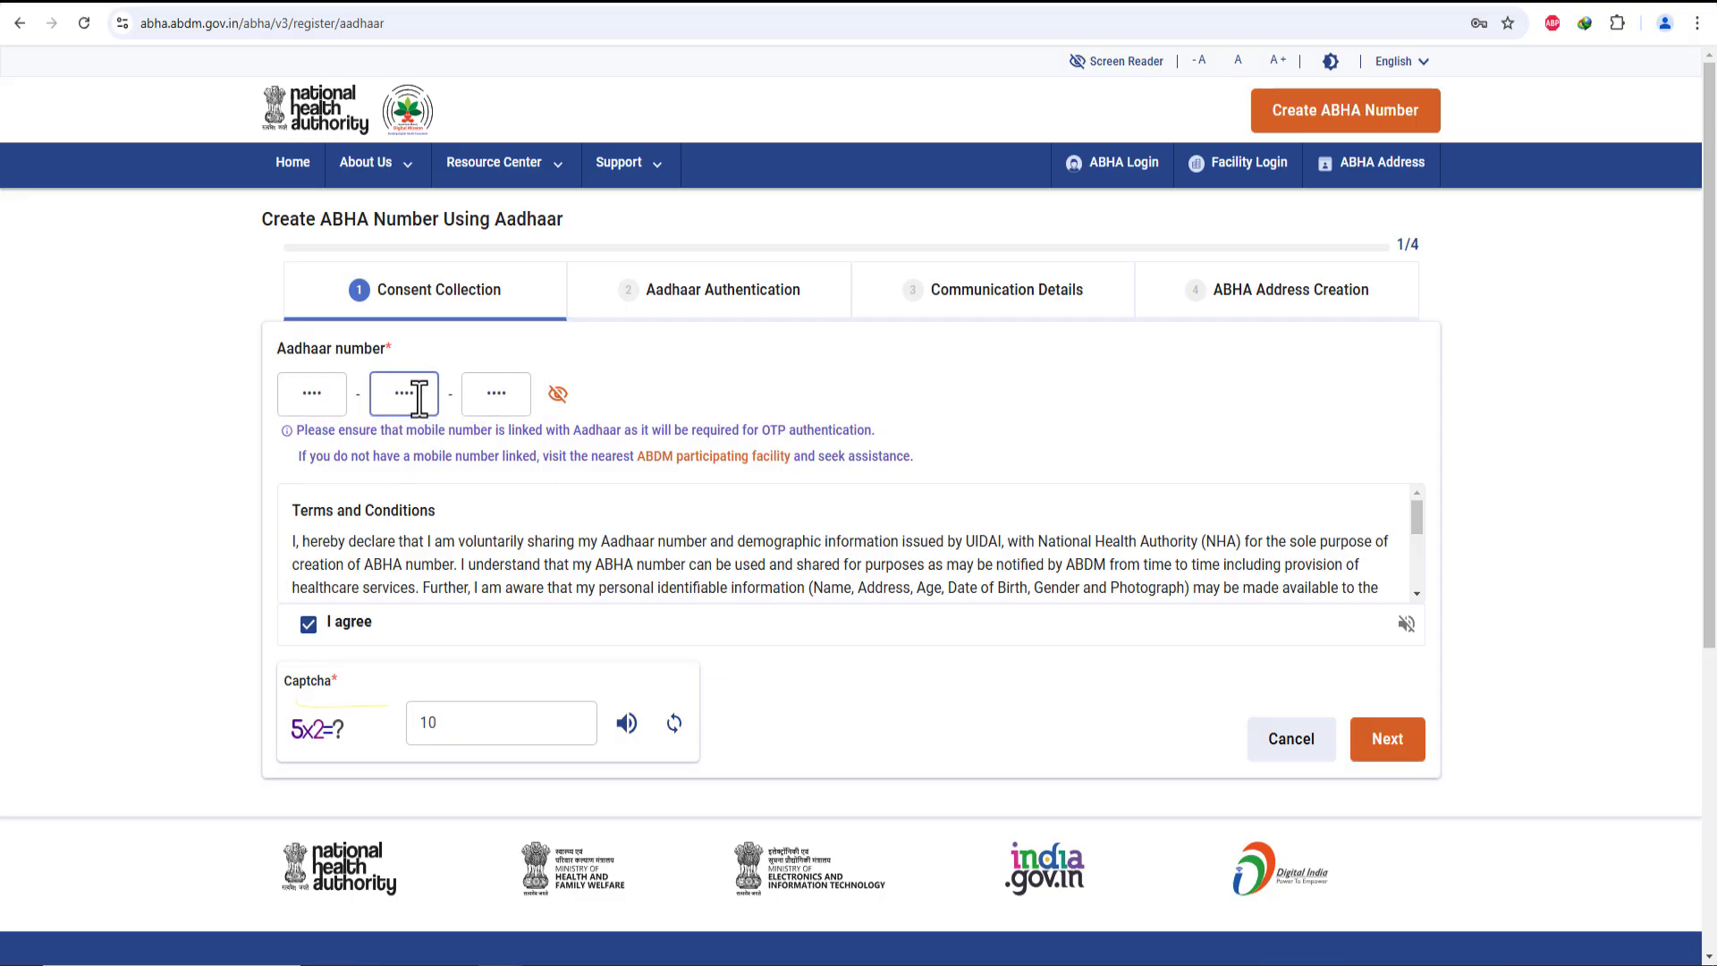
pyautogui.click(1387, 745)
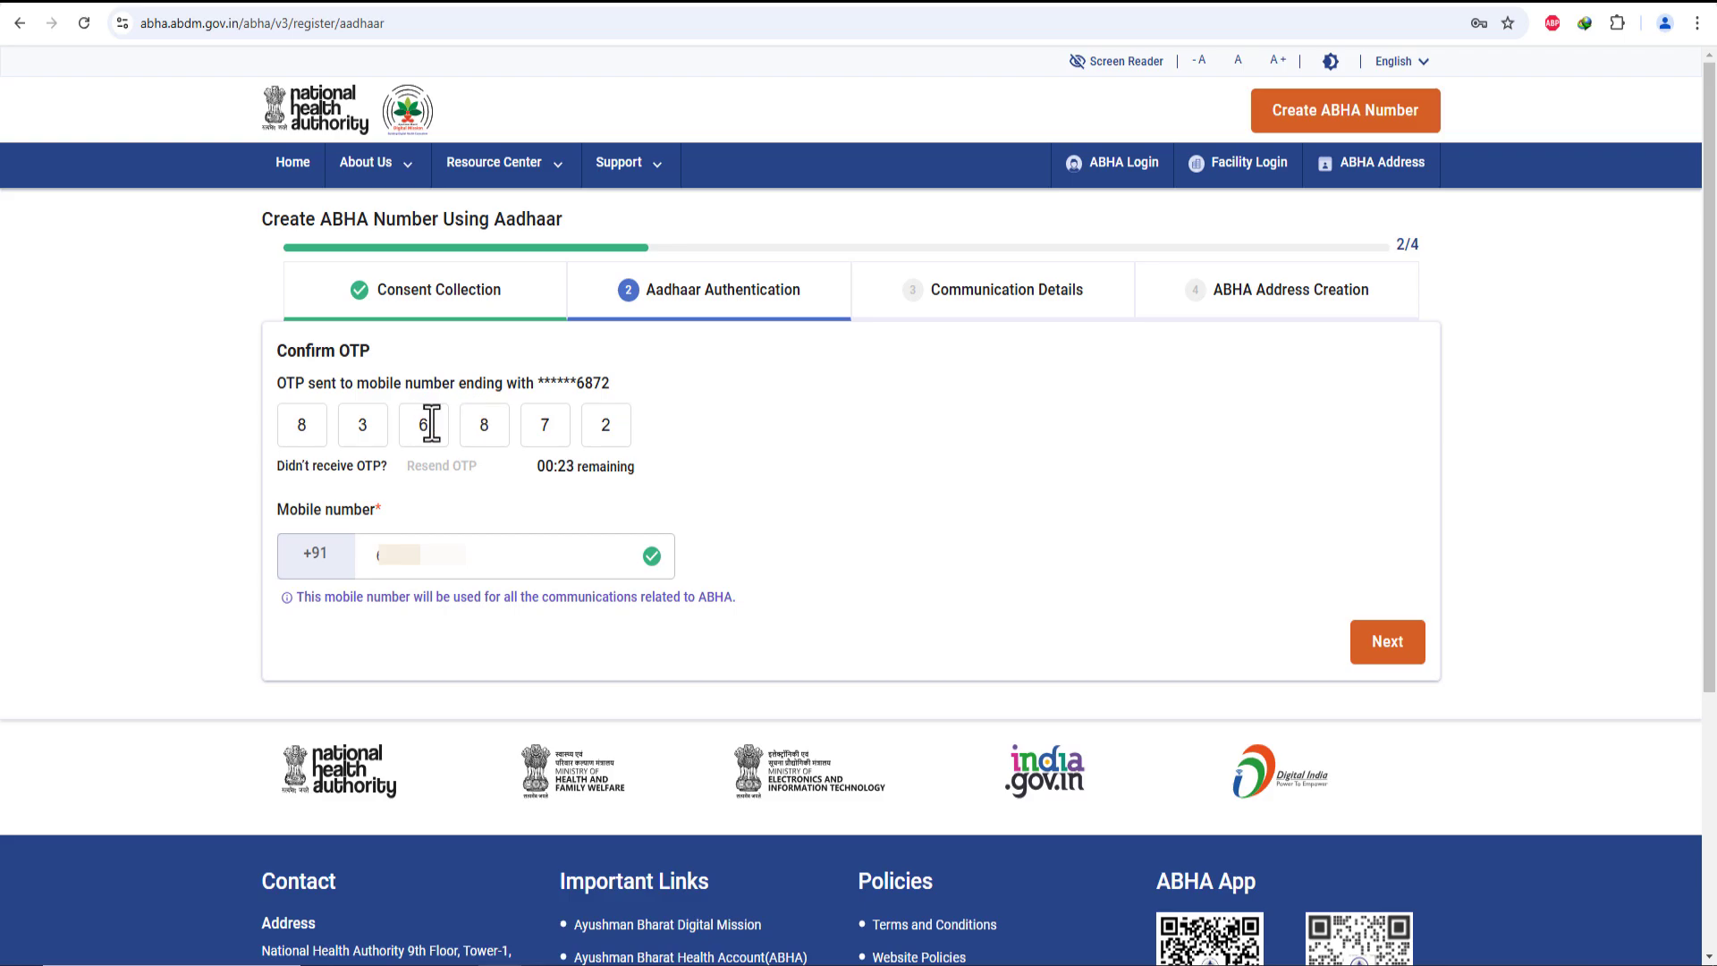
# Step: Confirm the Aadhaar OTP with the communication mobile number entered, leaving mobile verification pending
pyautogui.click(490, 556)
pyautogui.click(1389, 644)
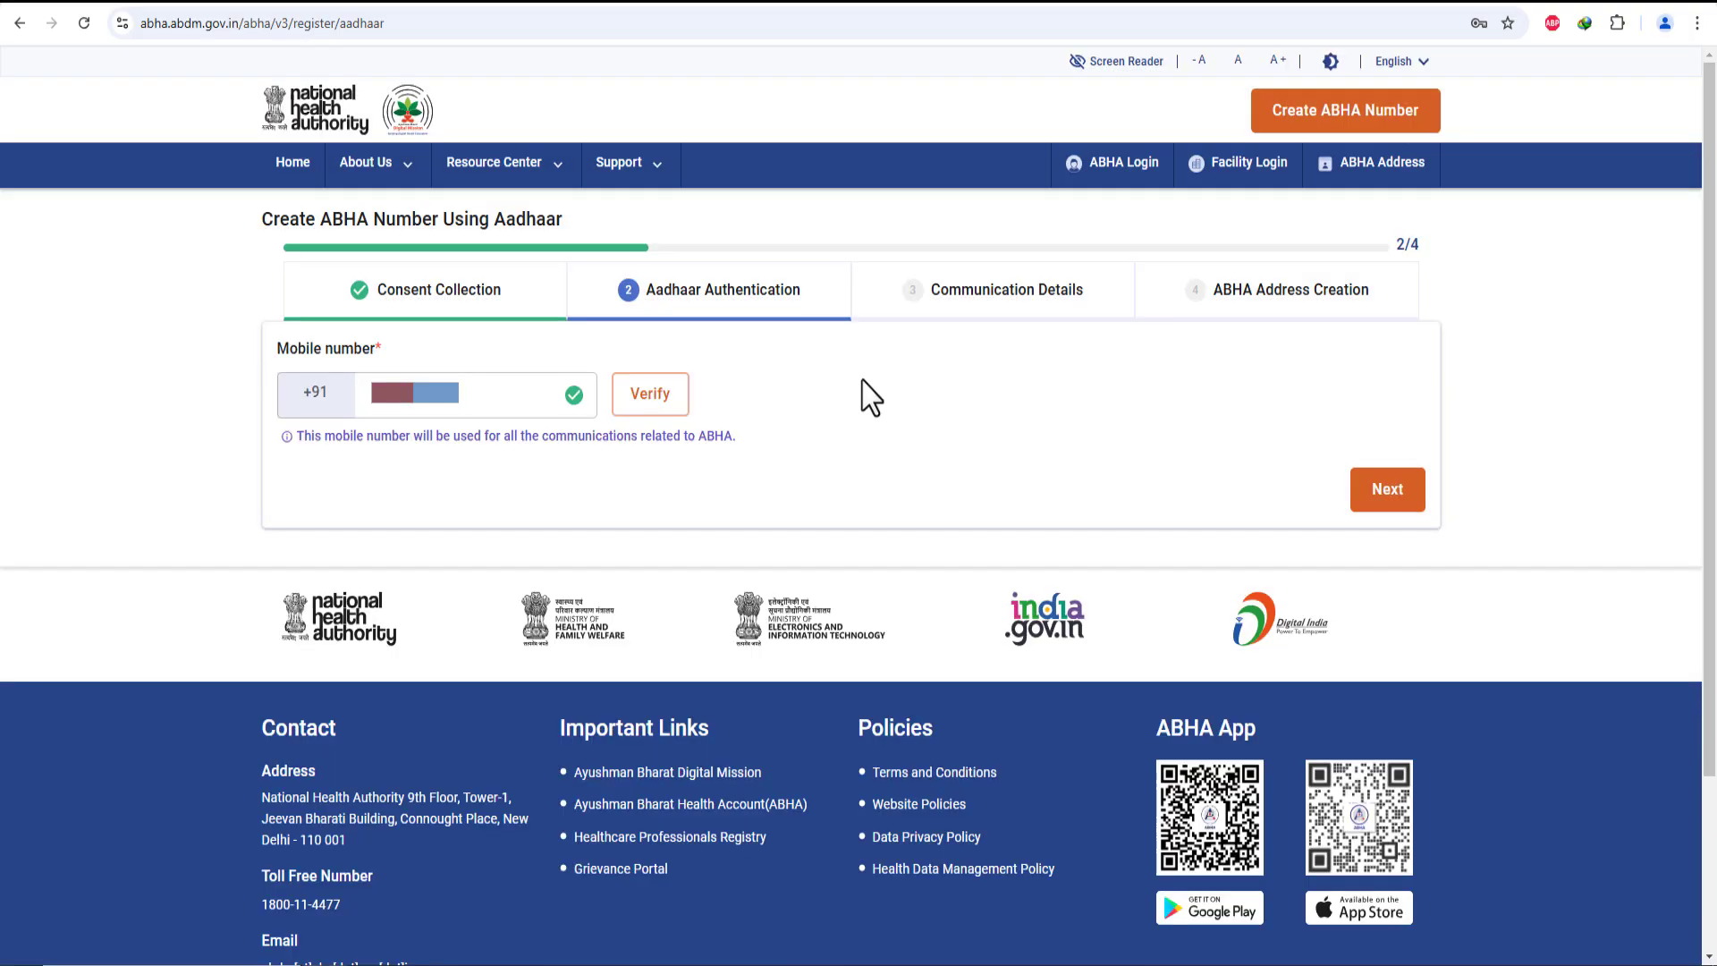
pyautogui.click(464, 375)
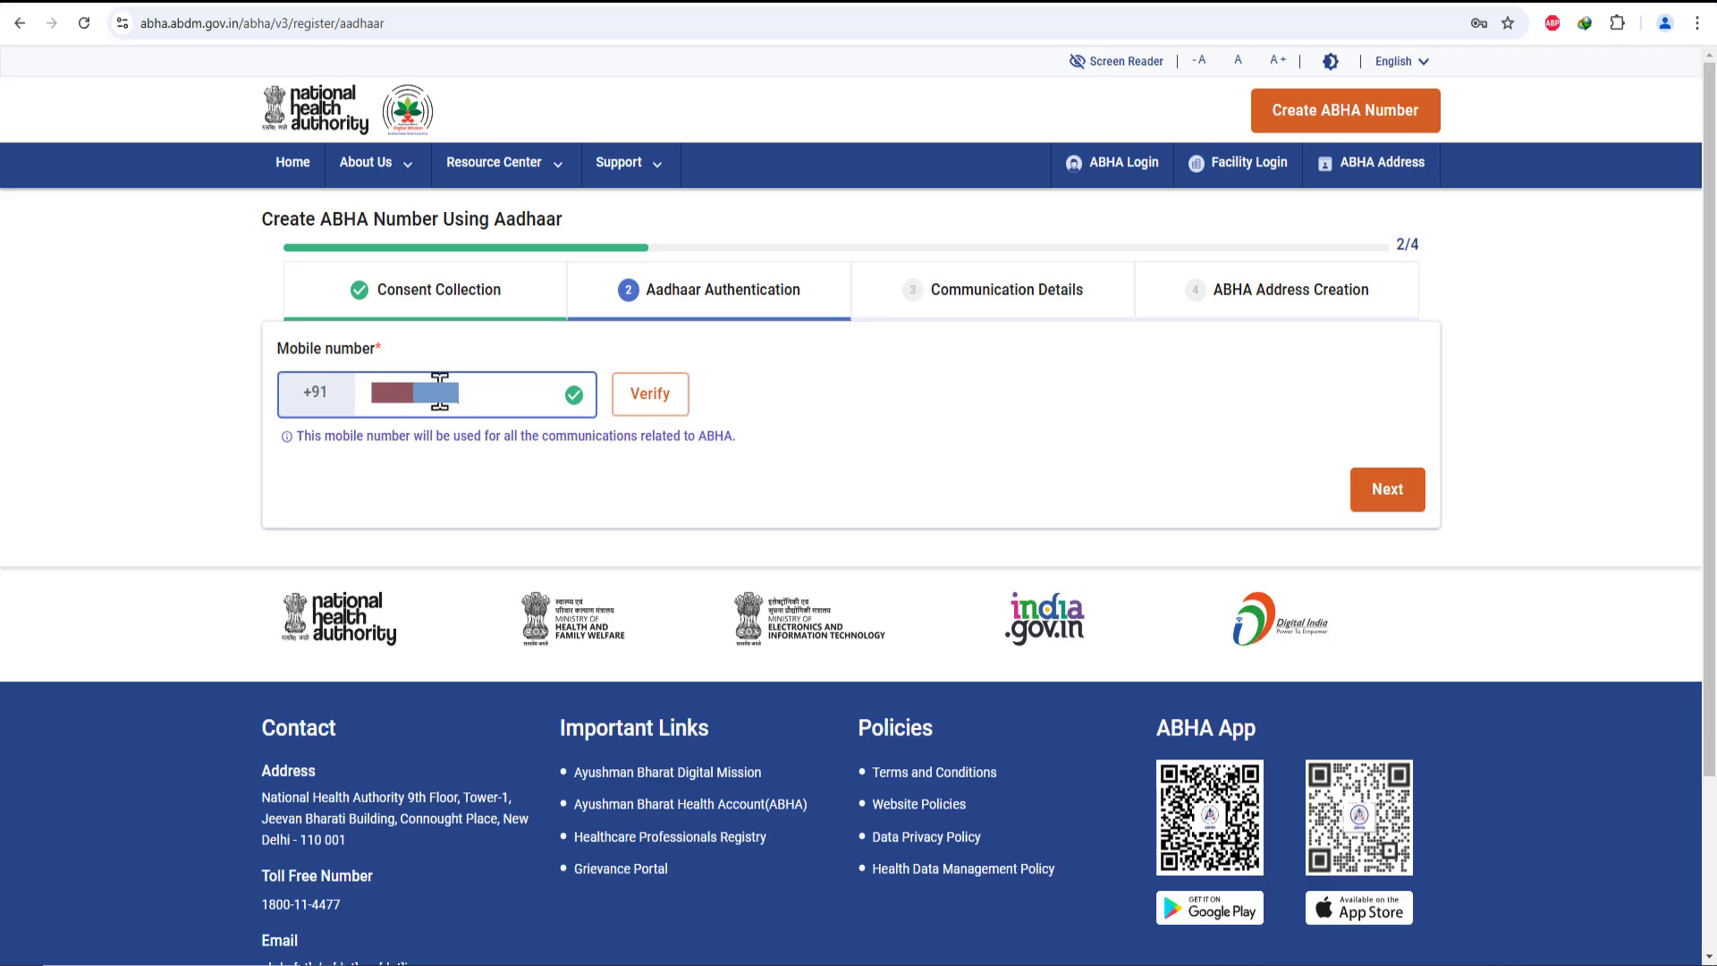
# Step: Verify the mobile number by entering the six-digit OTP and submitting it
pyautogui.click(640, 403)
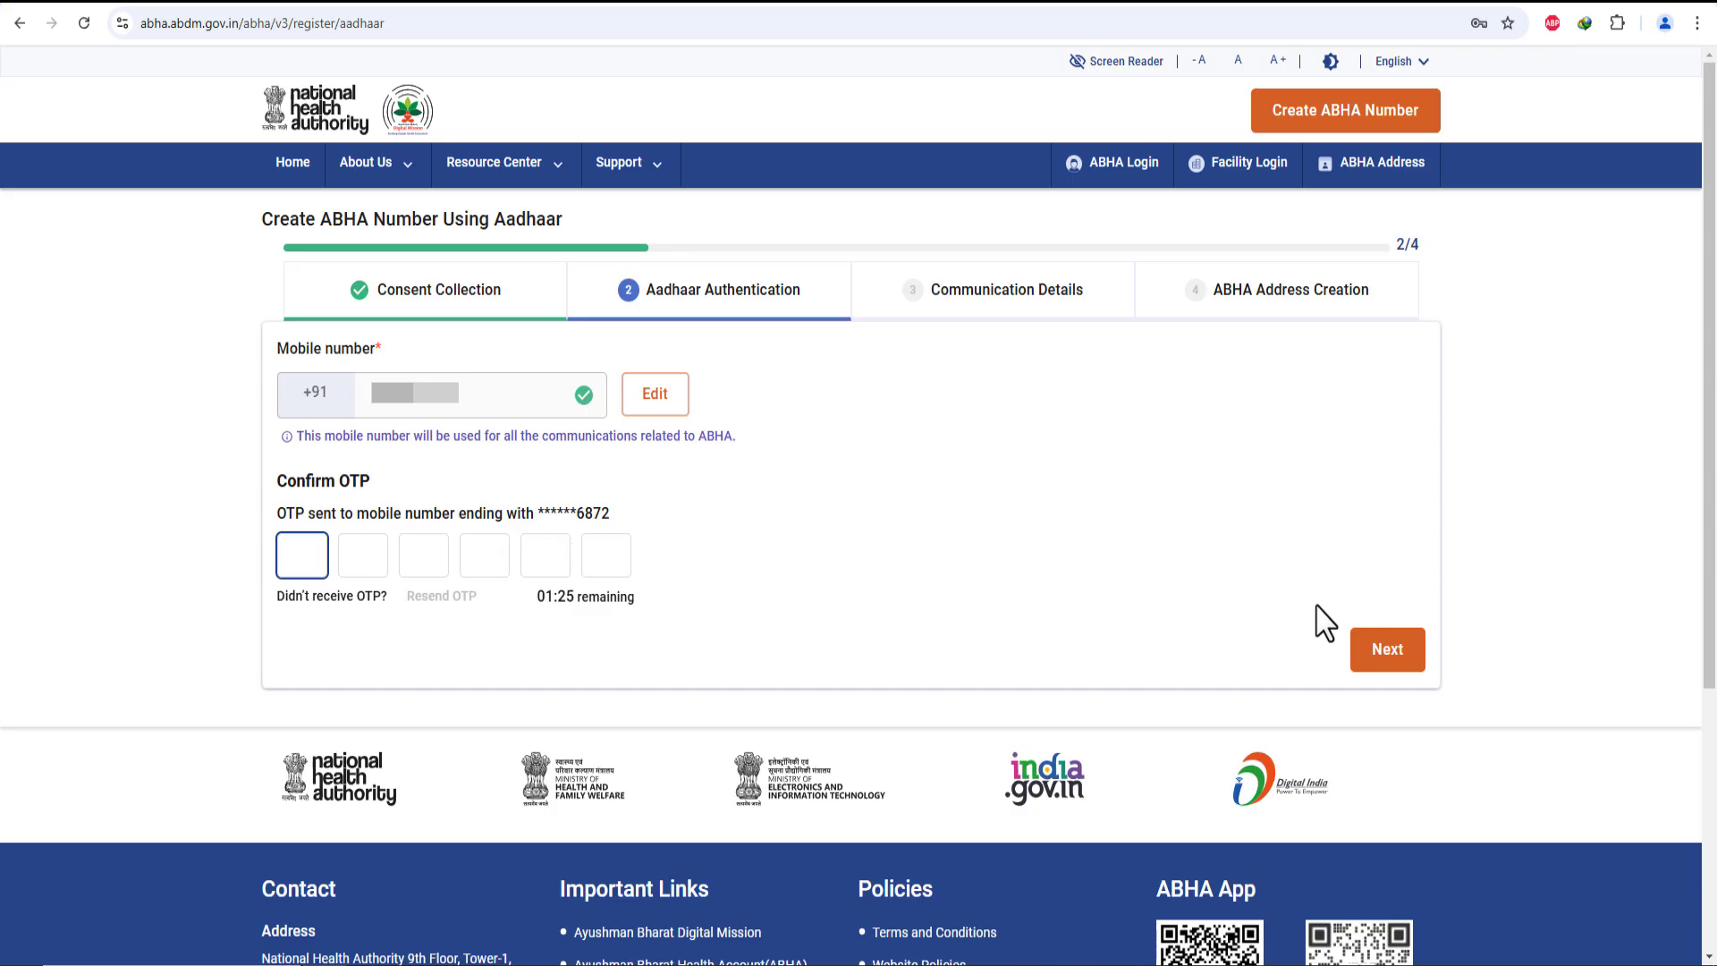
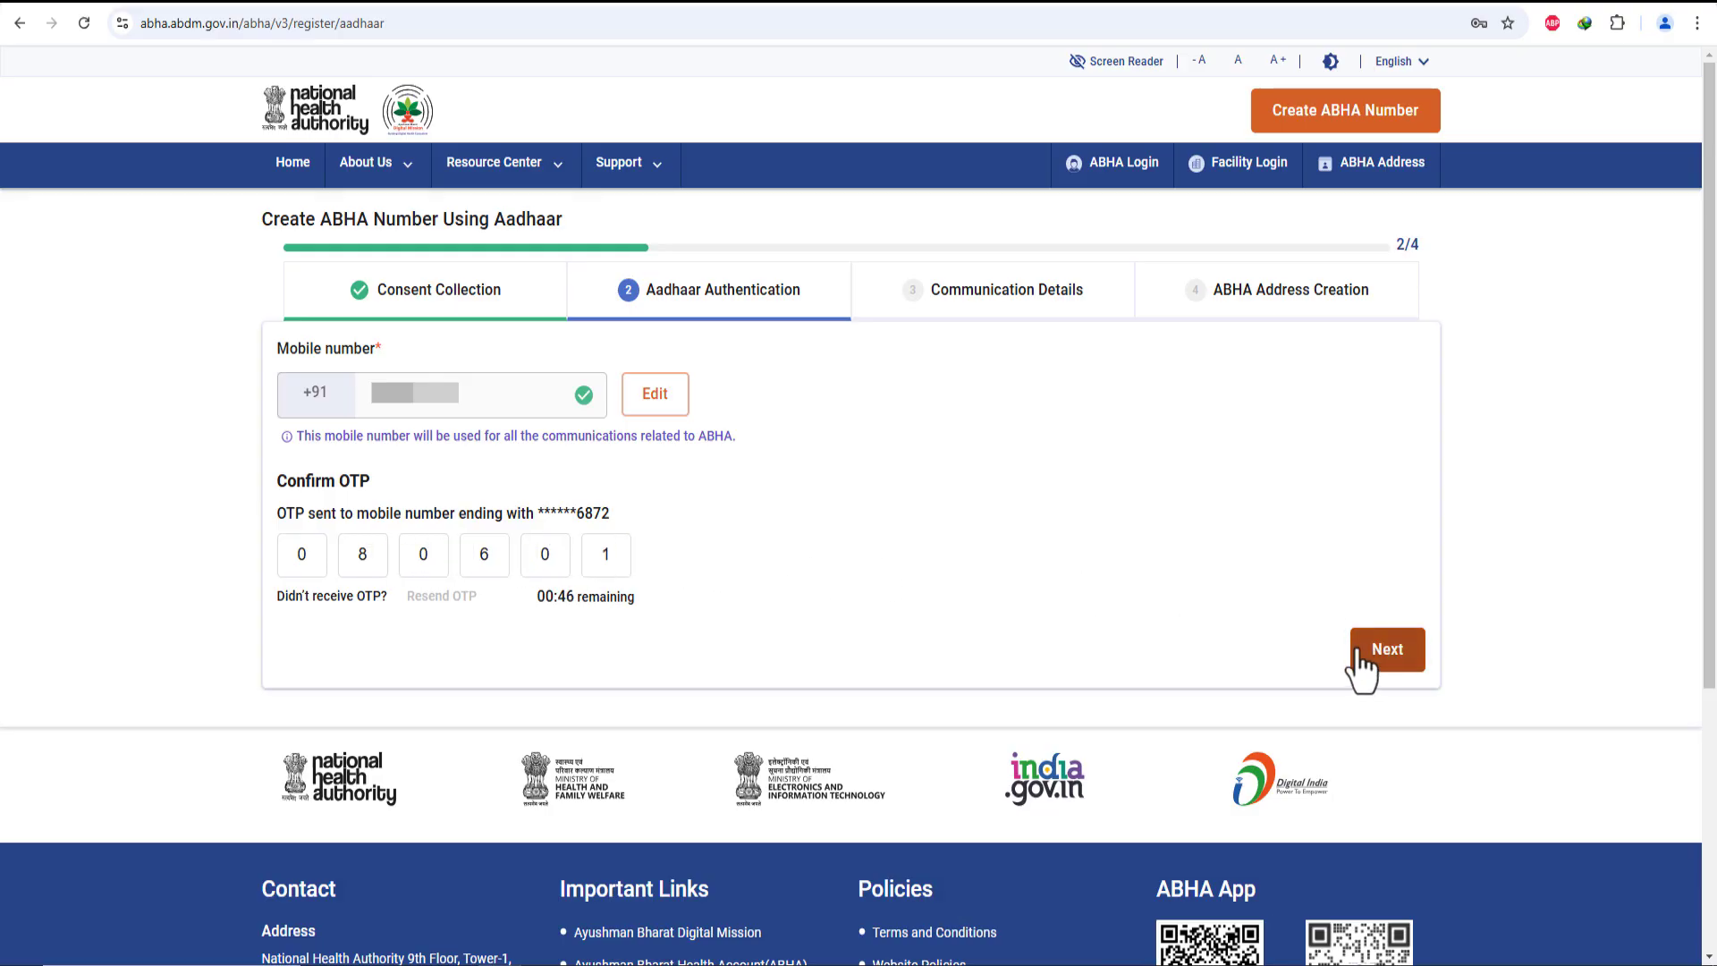
pyautogui.click(1385, 651)
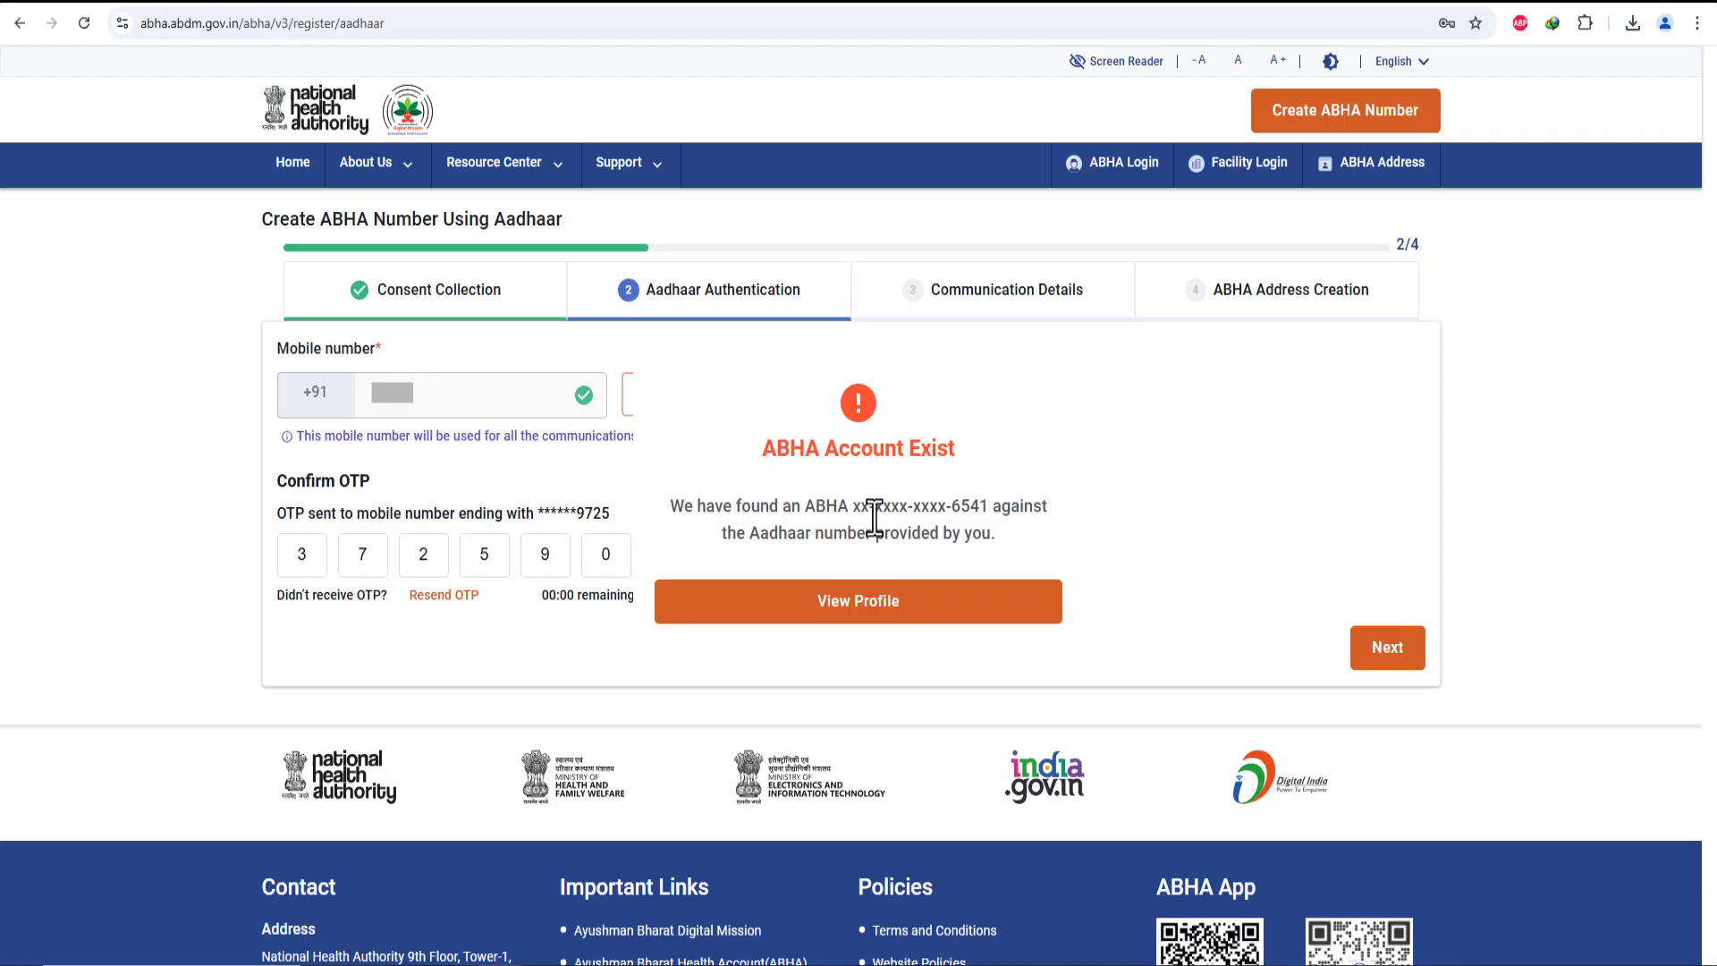
pyautogui.moveTo(952, 506); pyautogui.dragTo(973, 508)
pyautogui.click(894, 533)
pyautogui.moveTo(768, 446); pyautogui.dragTo(968, 466)
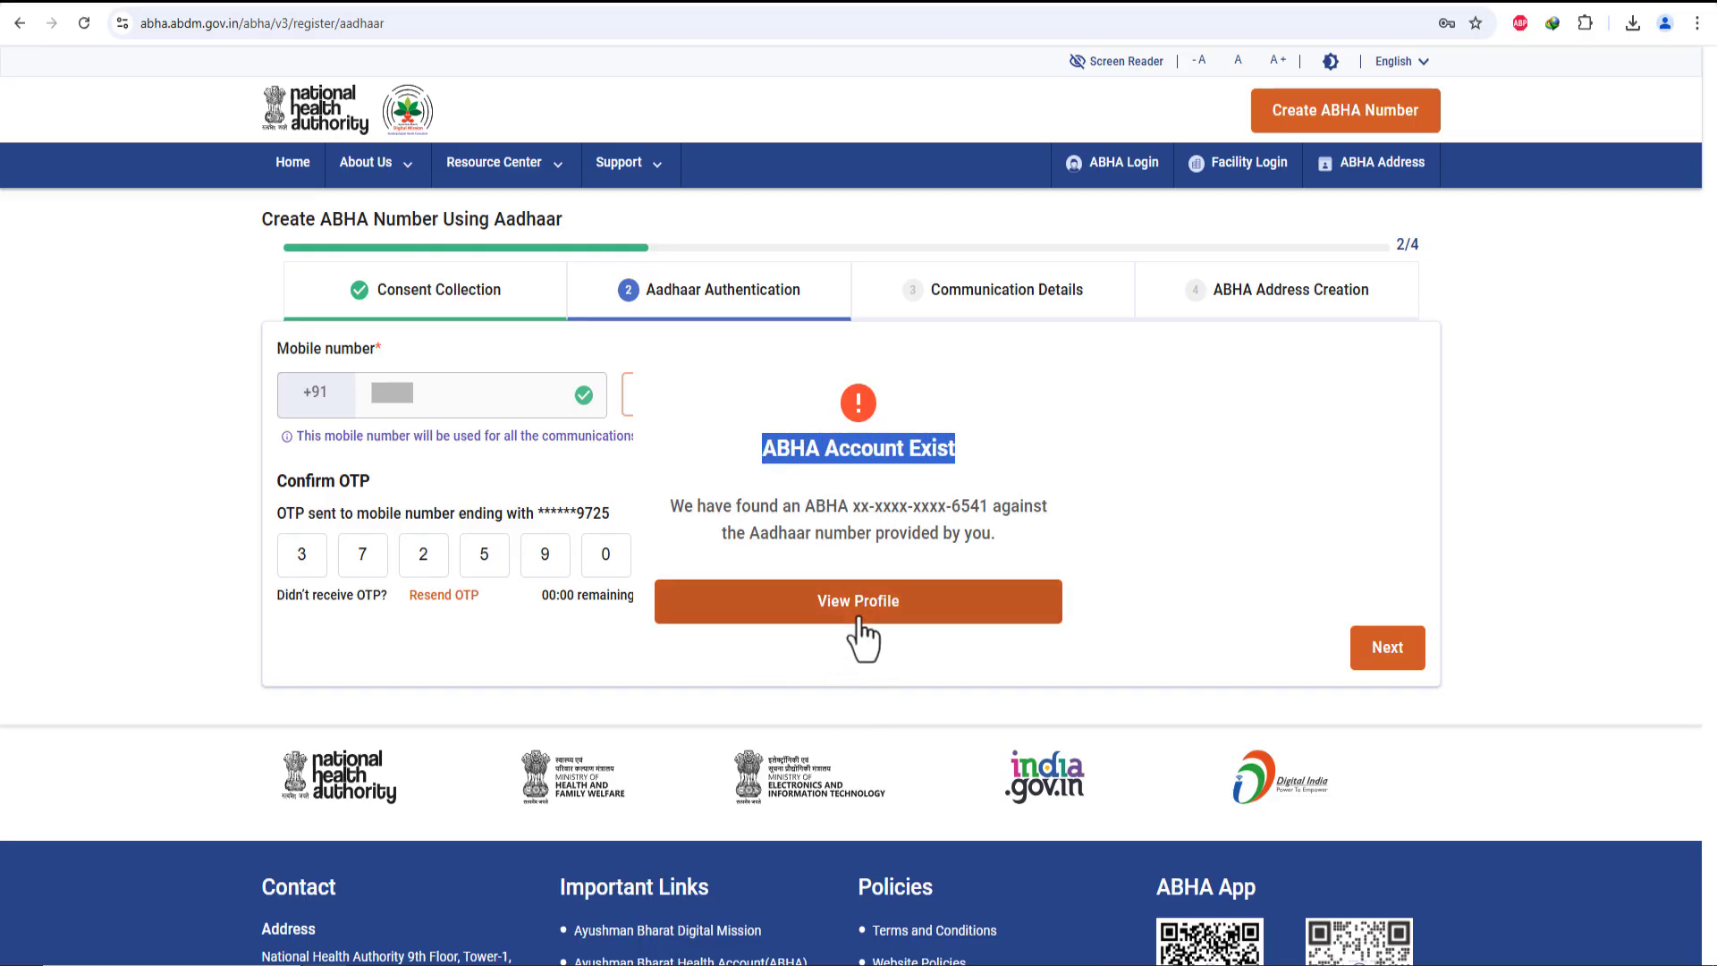
pyautogui.click(864, 456)
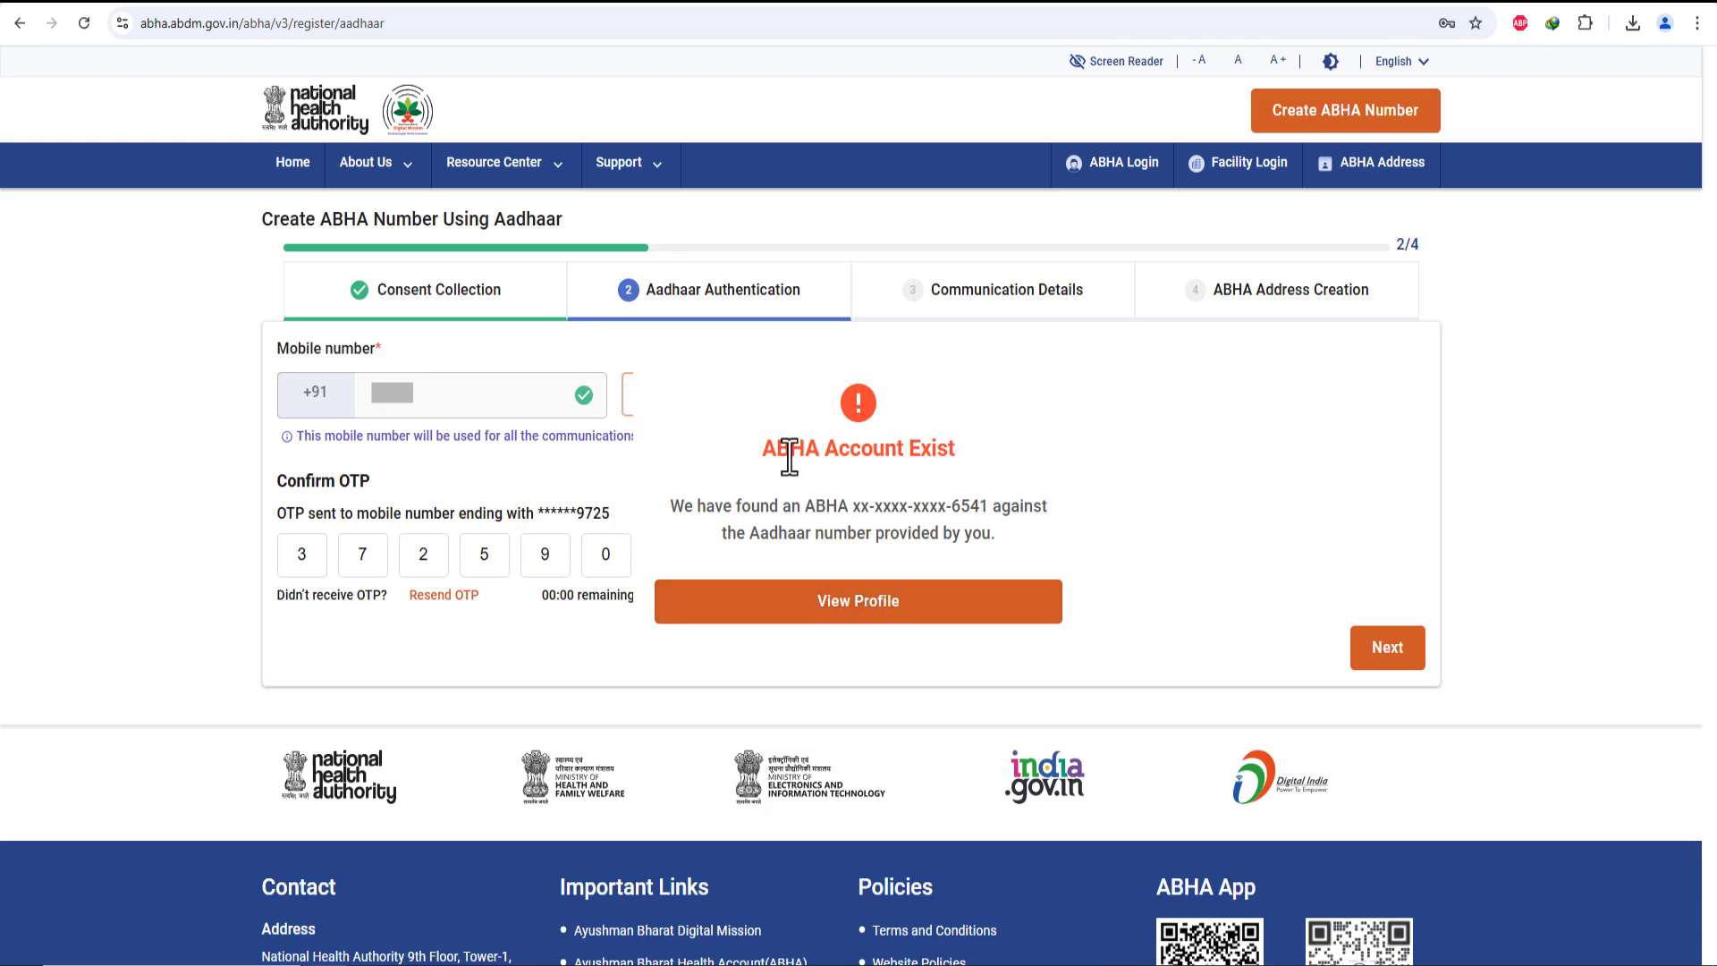
pyautogui.moveTo(776, 450); pyautogui.dragTo(930, 452)
pyautogui.click(908, 461)
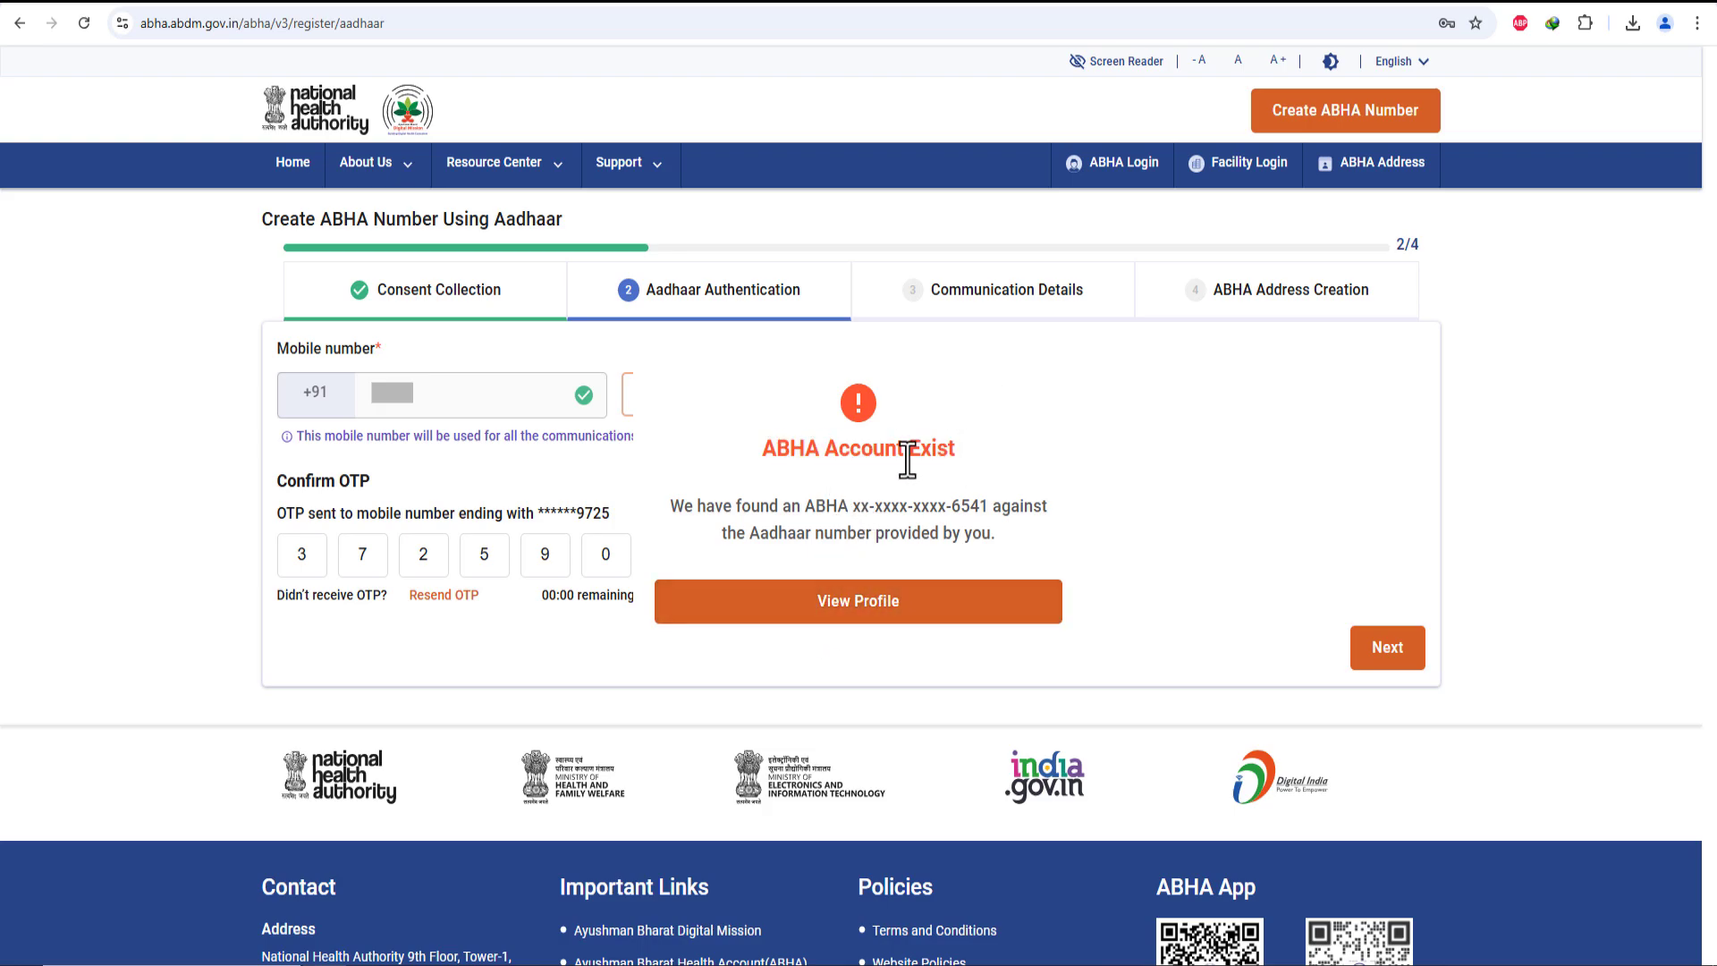
# Step: Open the existing account's profile and highlight the ABHA card title in English and Hindi
pyautogui.click(864, 608)
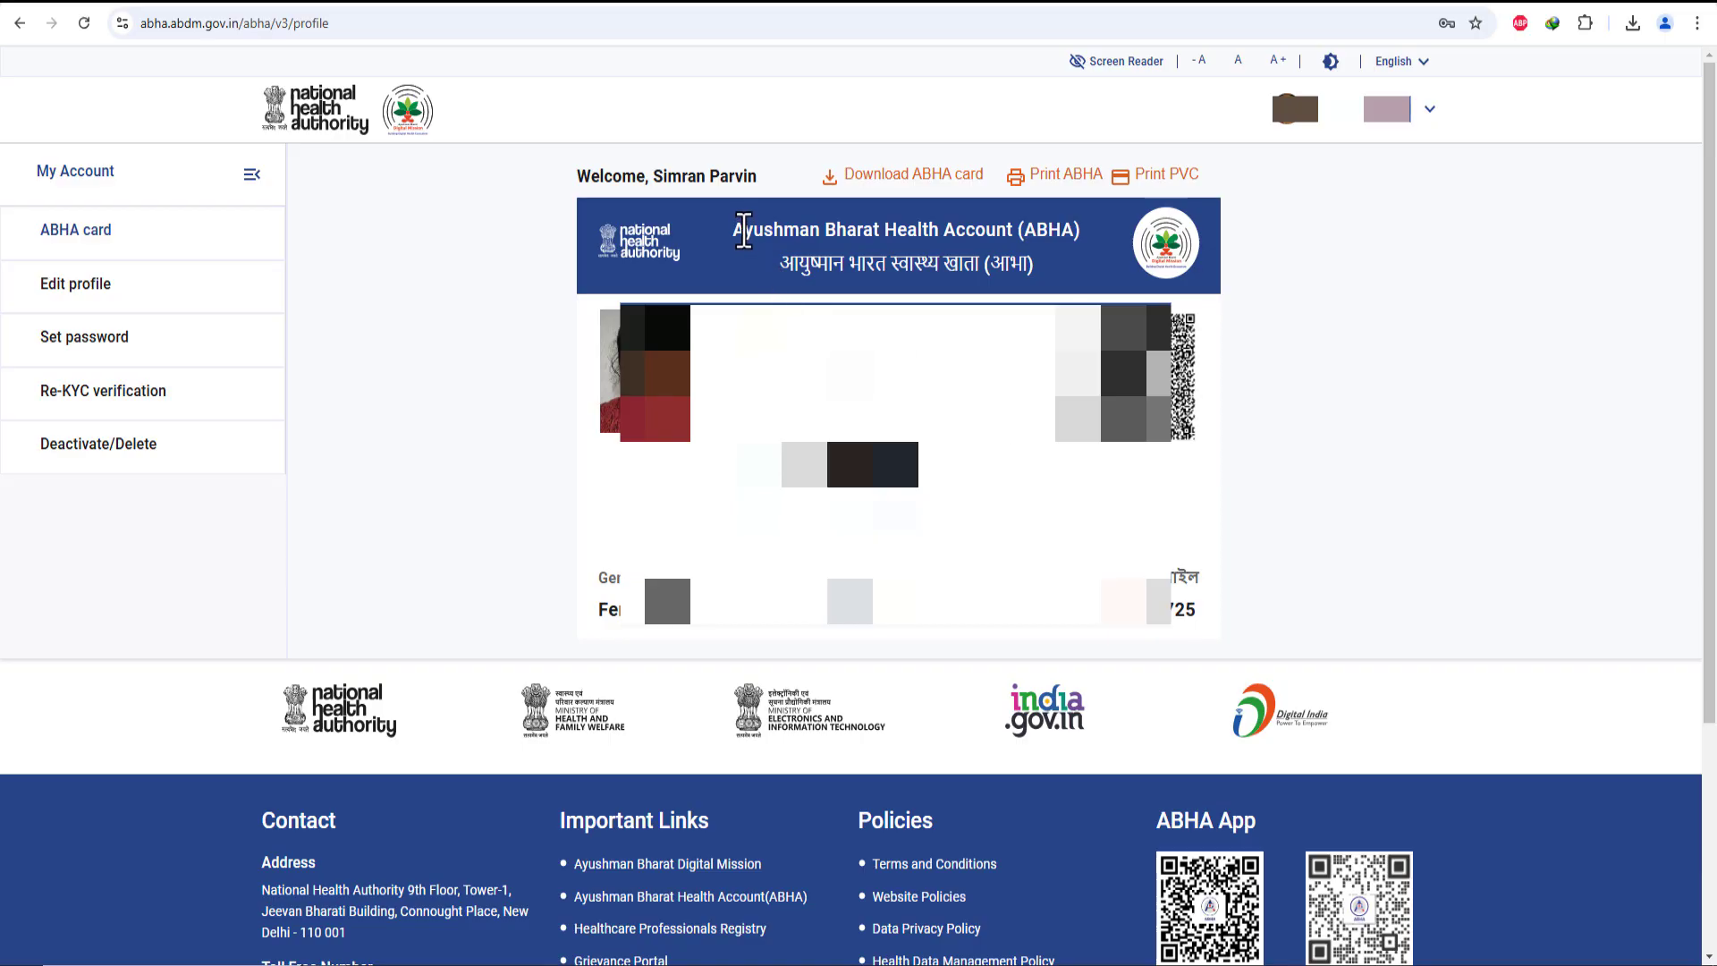
pyautogui.moveTo(744, 231); pyautogui.dragTo(1079, 233)
pyautogui.moveTo(742, 234); pyautogui.dragTo(1080, 271)
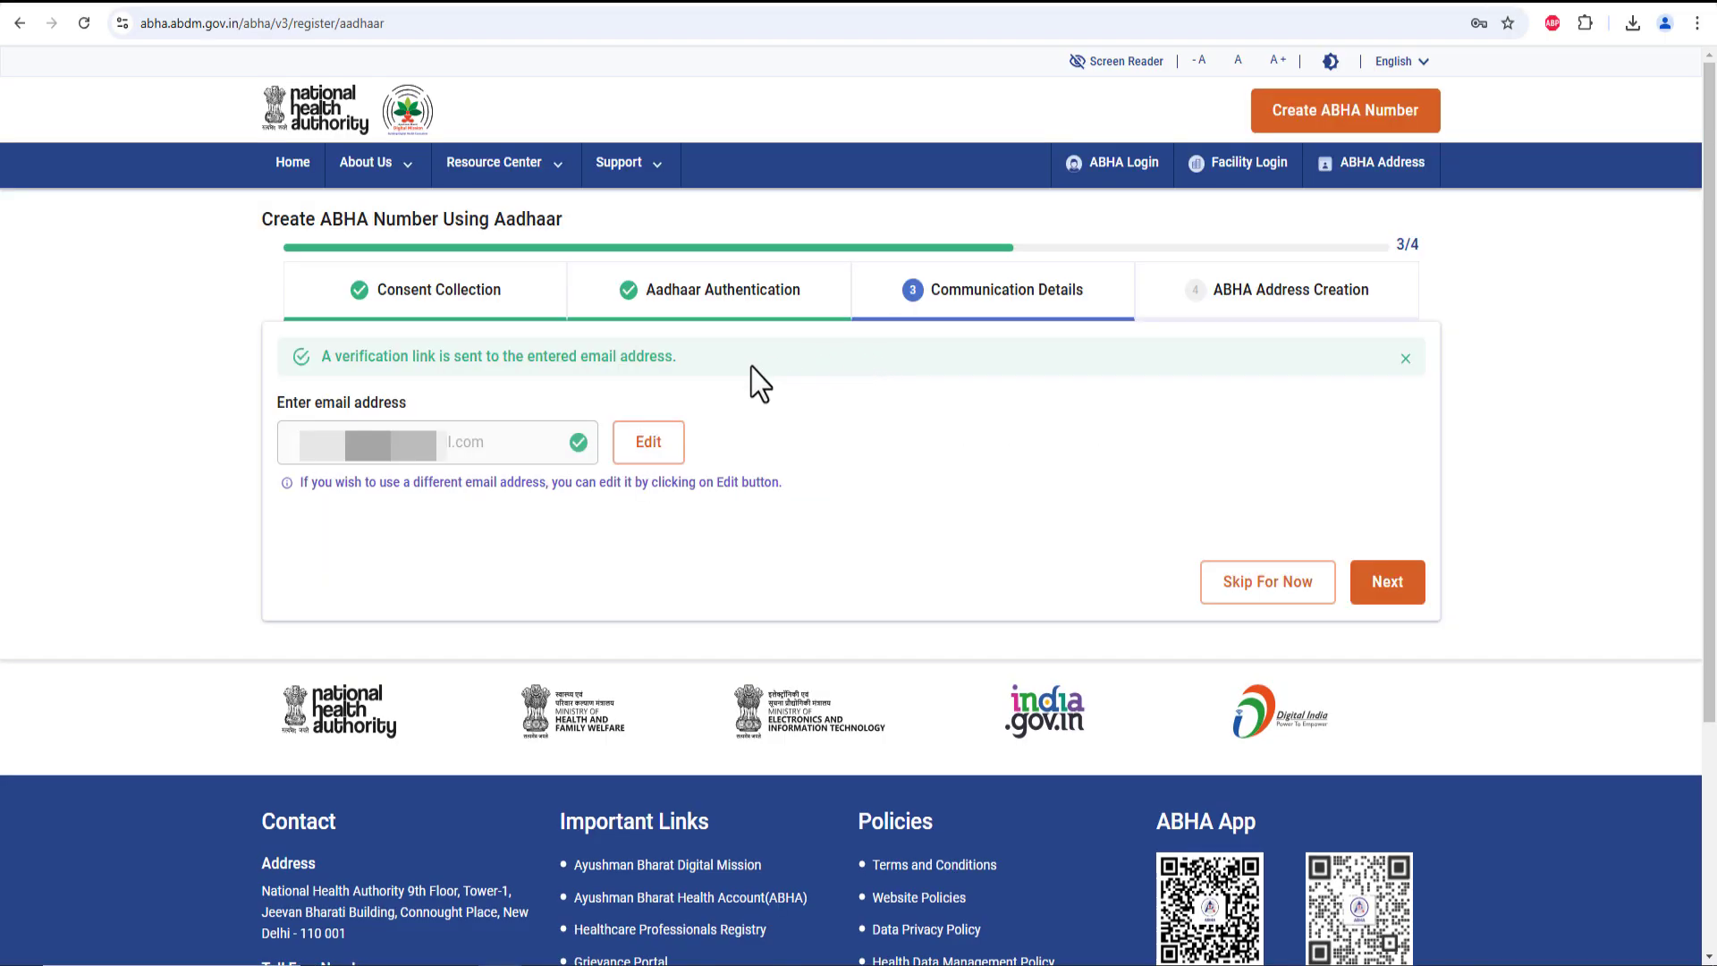
pyautogui.click(398, 455)
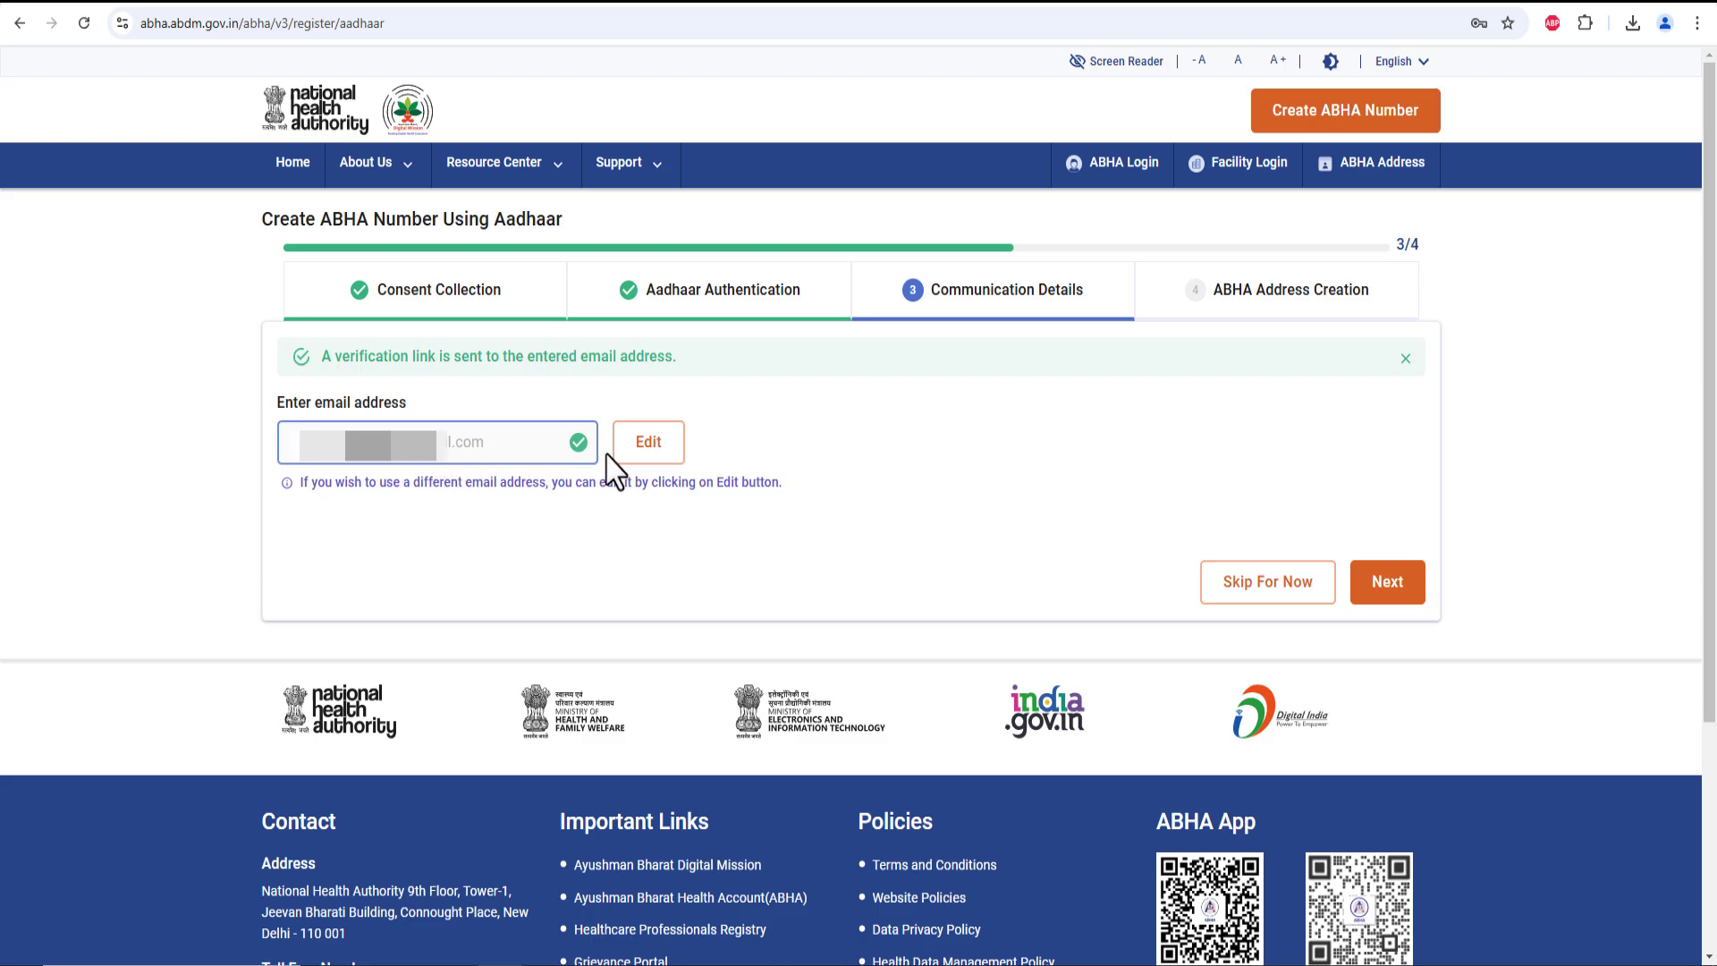
pyautogui.click(1386, 591)
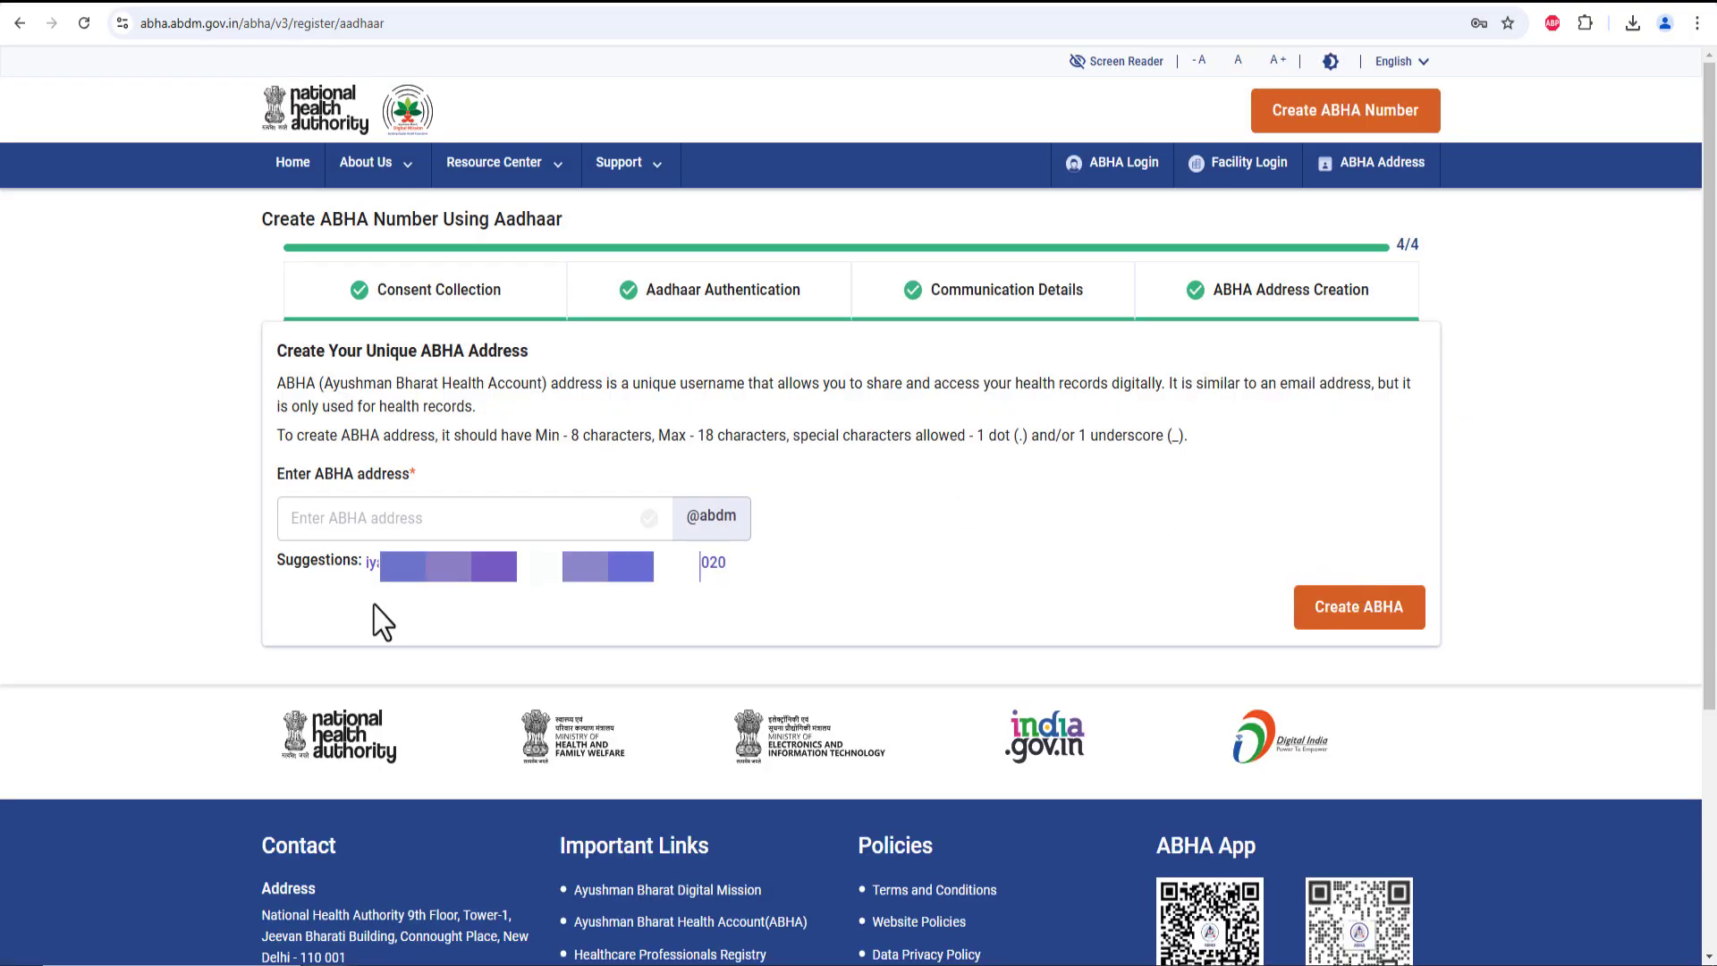
pyautogui.click(384, 520)
pyautogui.click(391, 521)
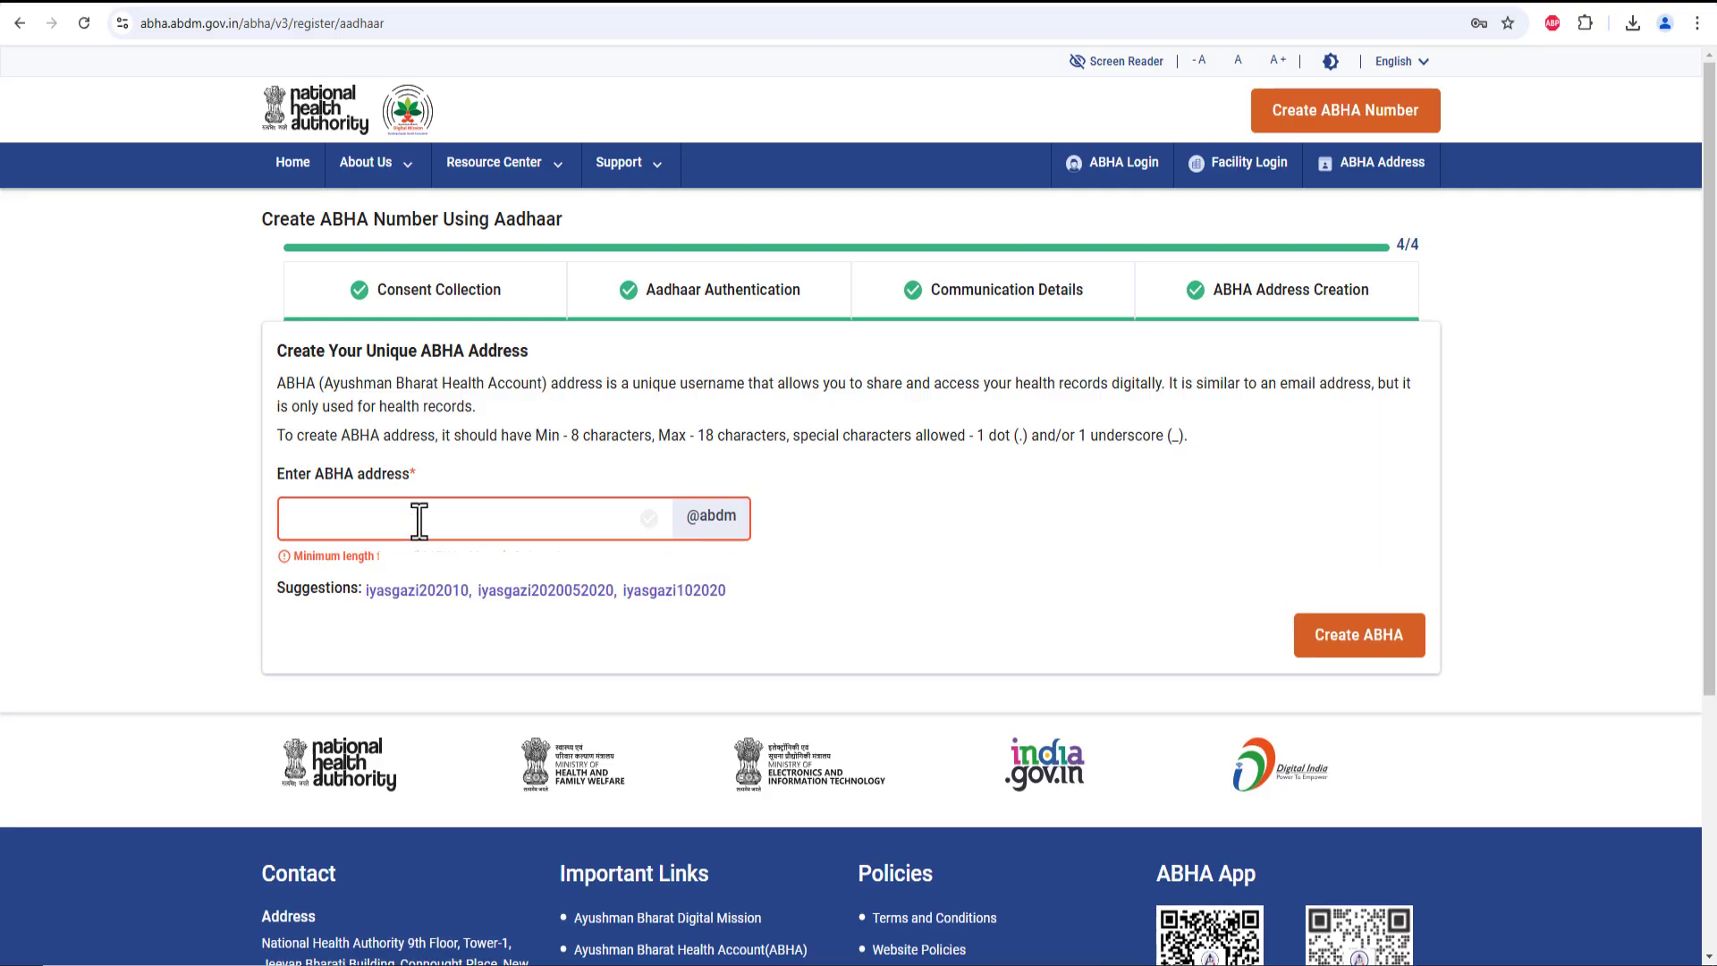
pyautogui.hotkey('ctrl', 'v')
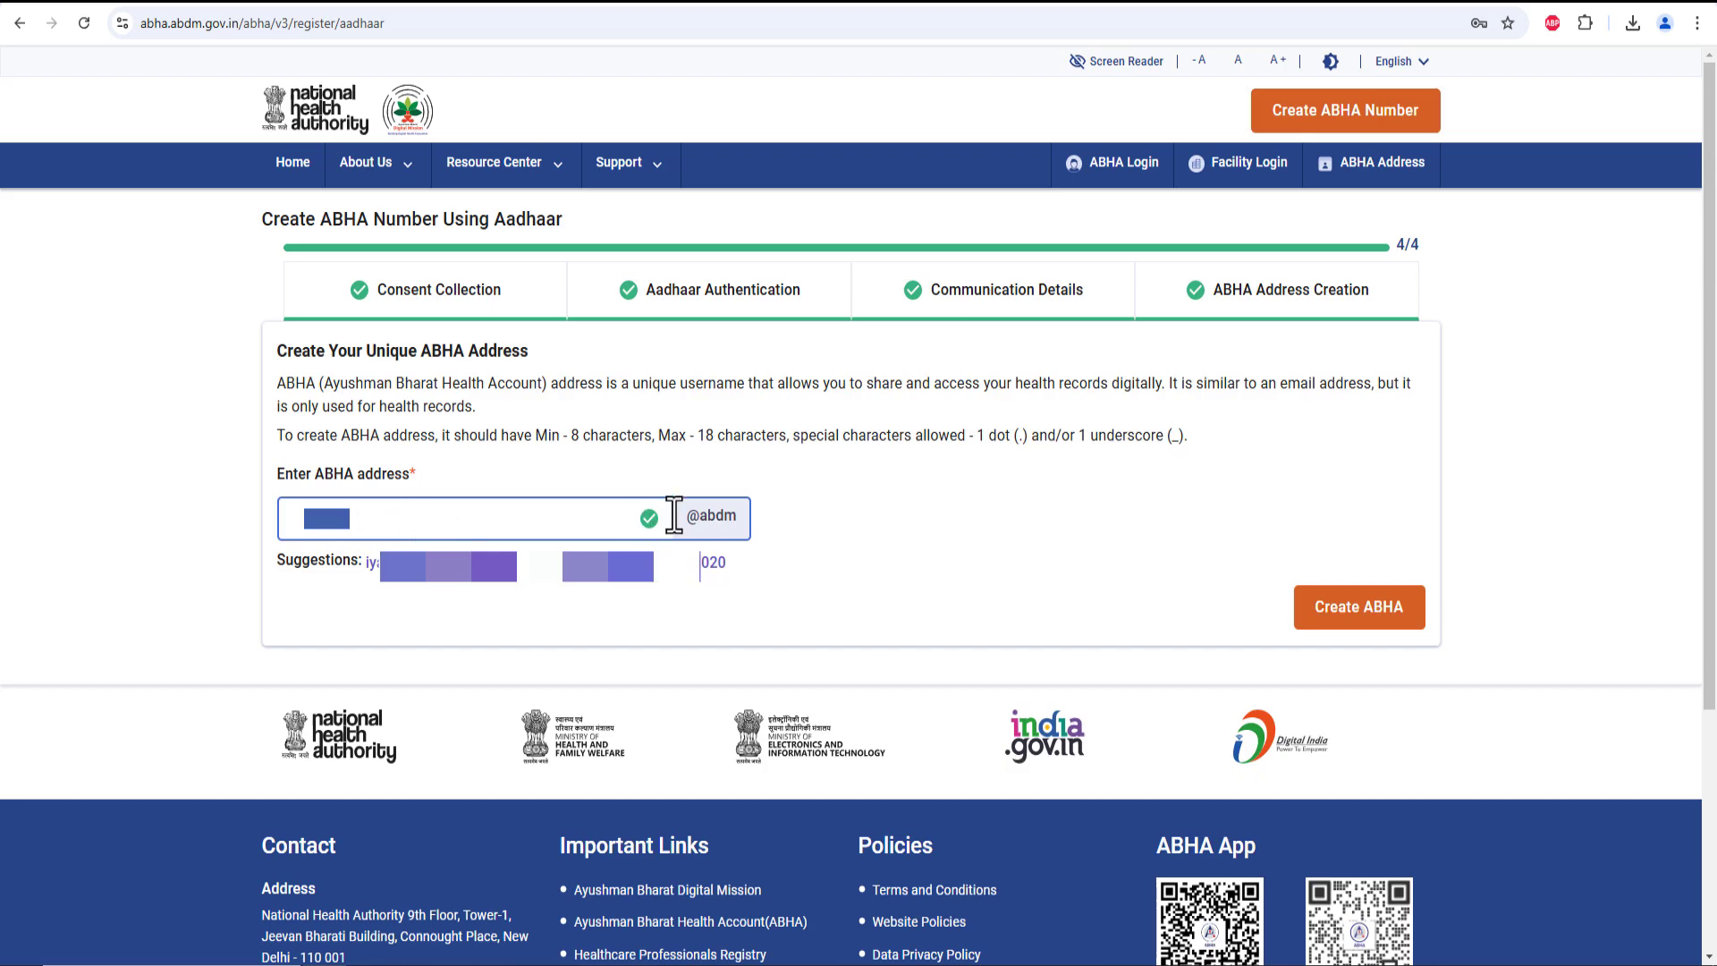
pyautogui.click(1352, 612)
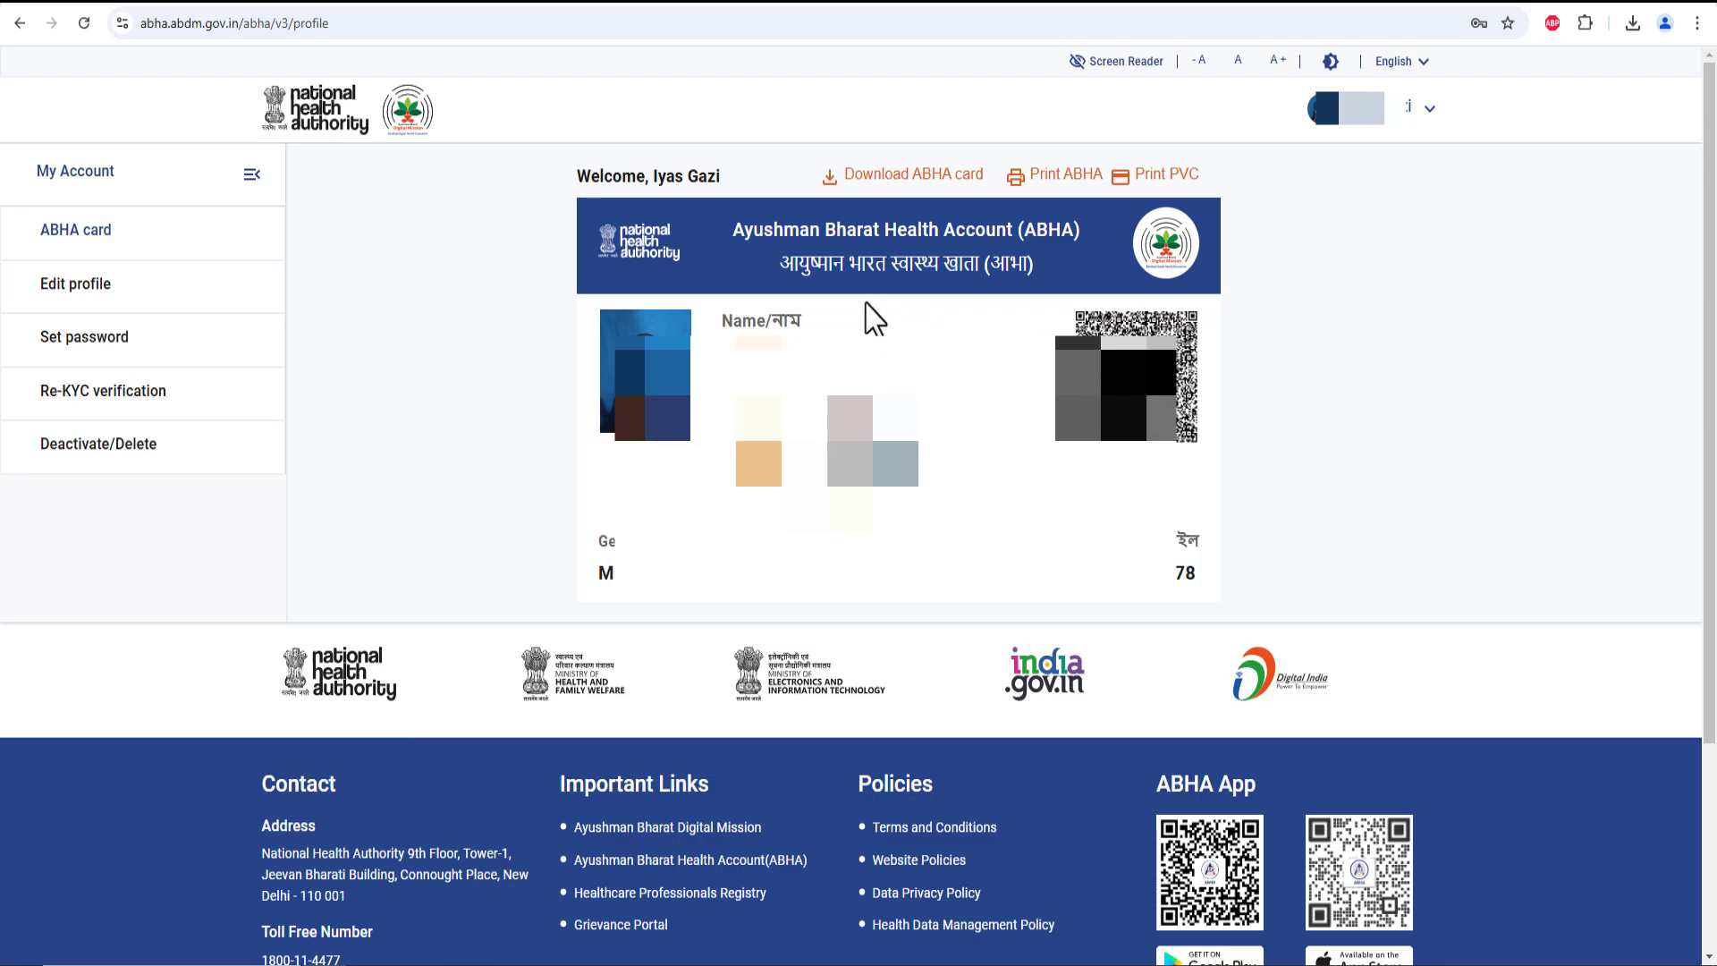
# Step: Download the ABHA card as a PDF, then preview the front of the PVC card
pyautogui.click(891, 179)
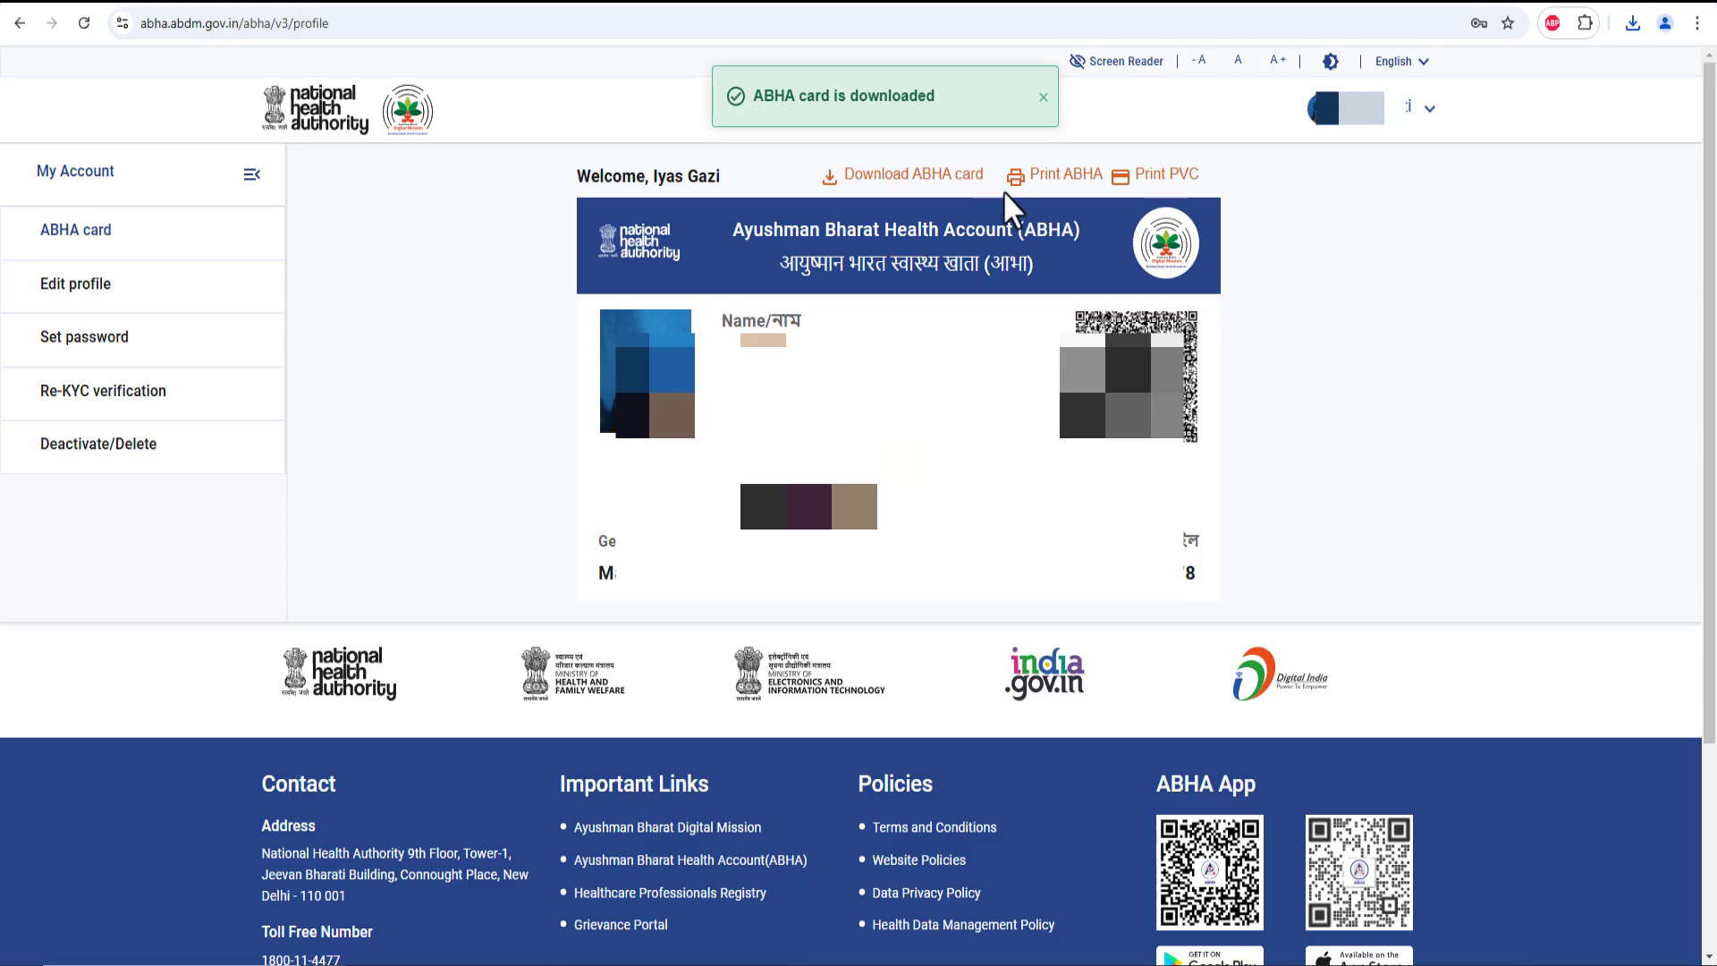
pyautogui.hotkey('alt', 'Tab')
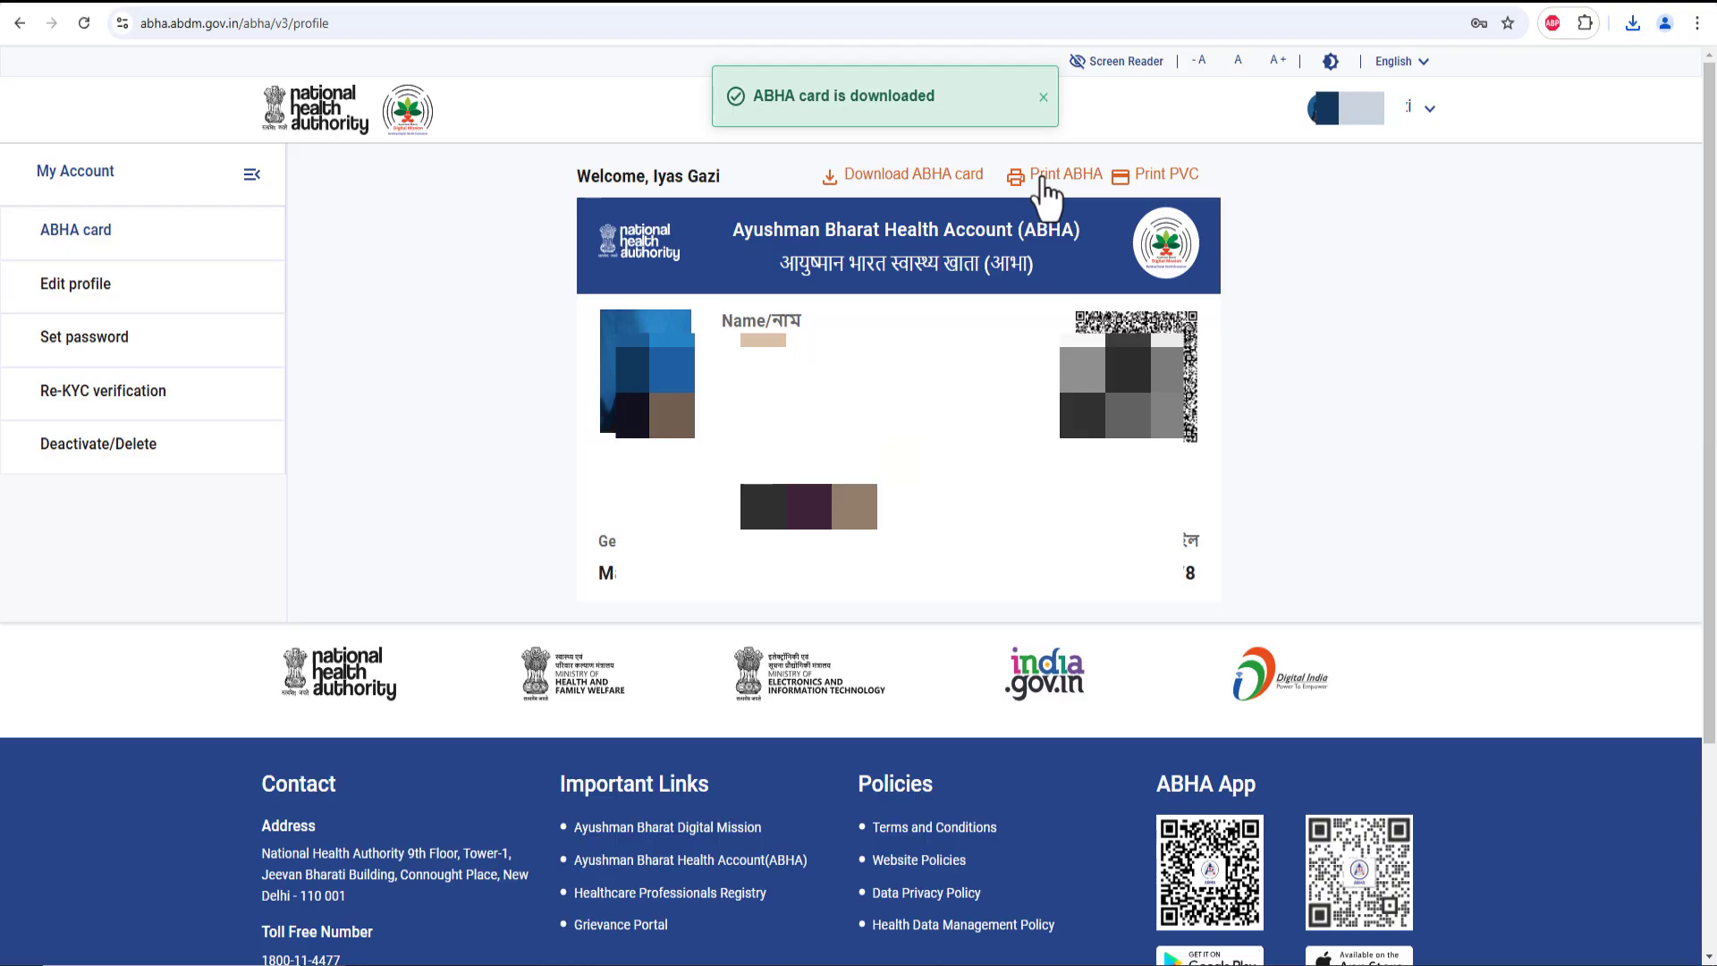
pyautogui.click(1158, 176)
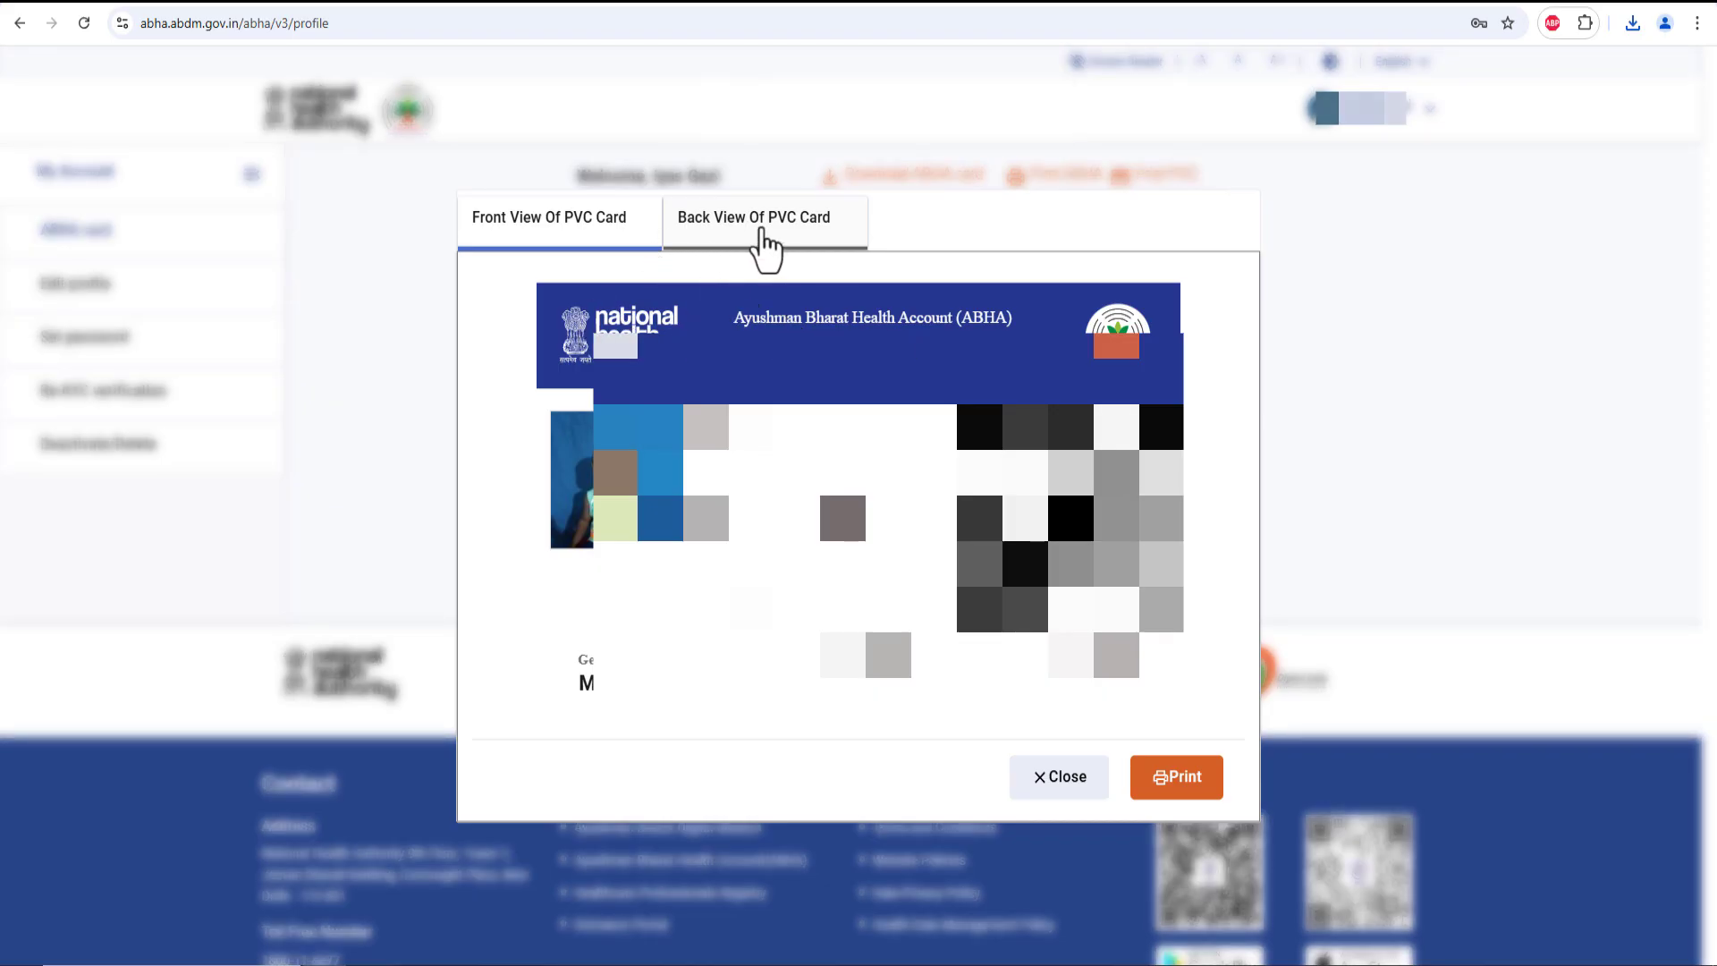
# Step: View the PVC card's back side, then close the preview to return to the profile
pyautogui.click(762, 231)
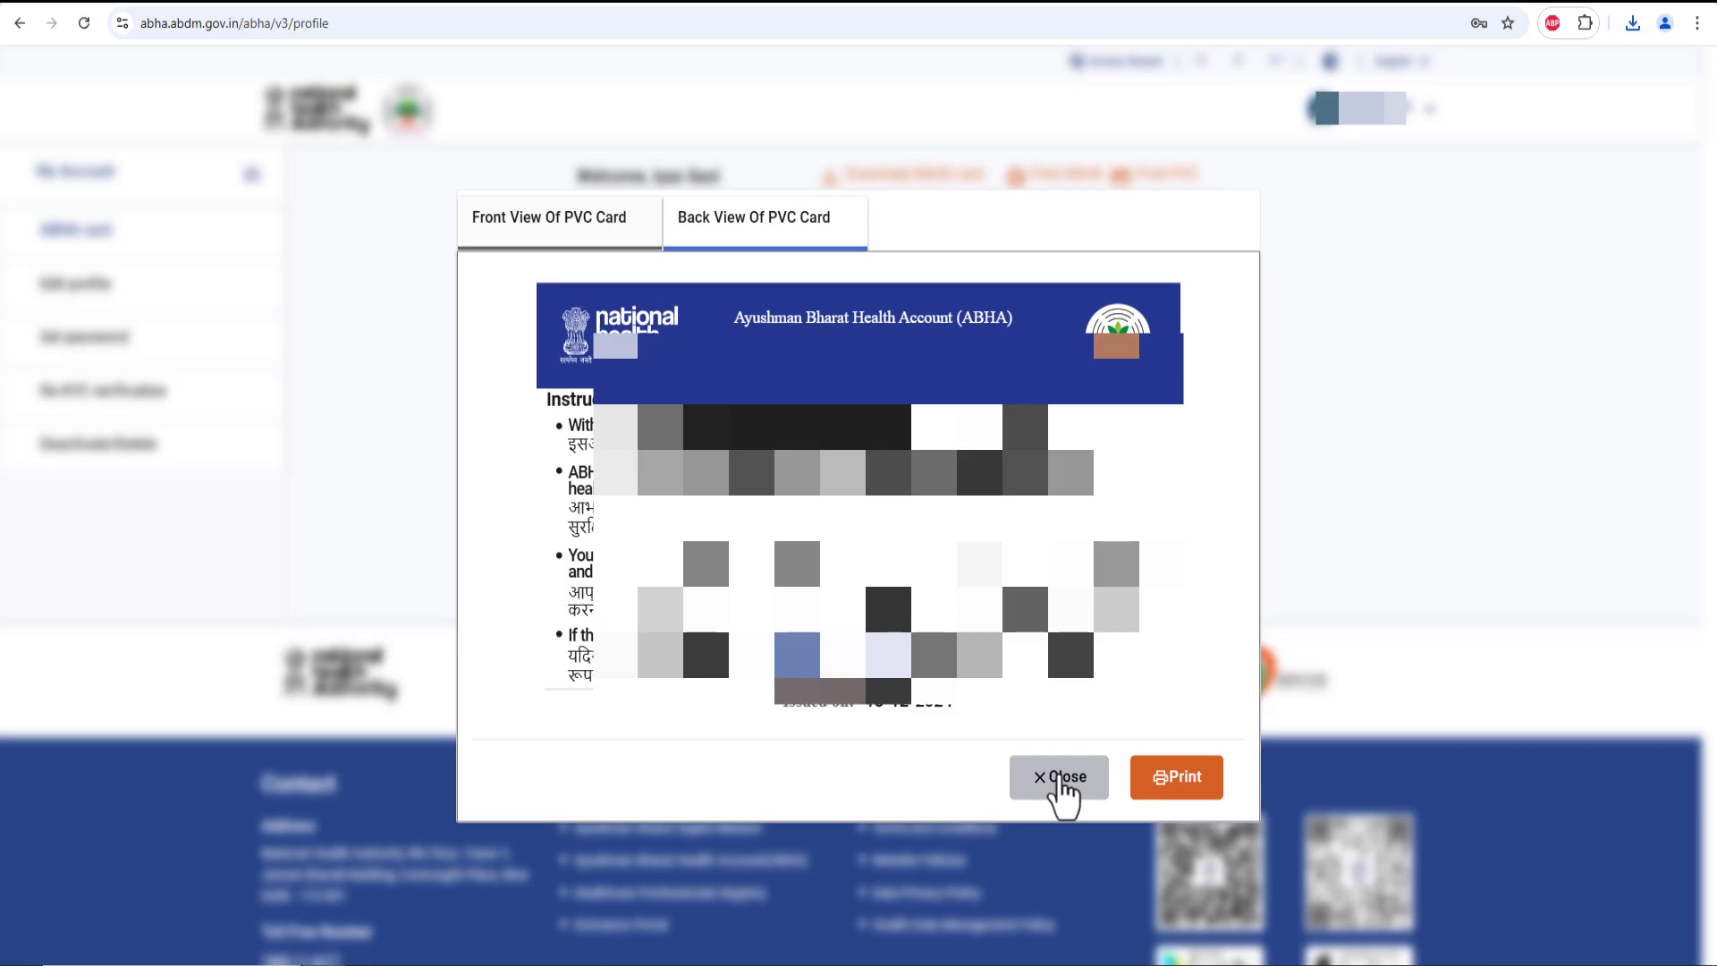
pyautogui.click(1061, 779)
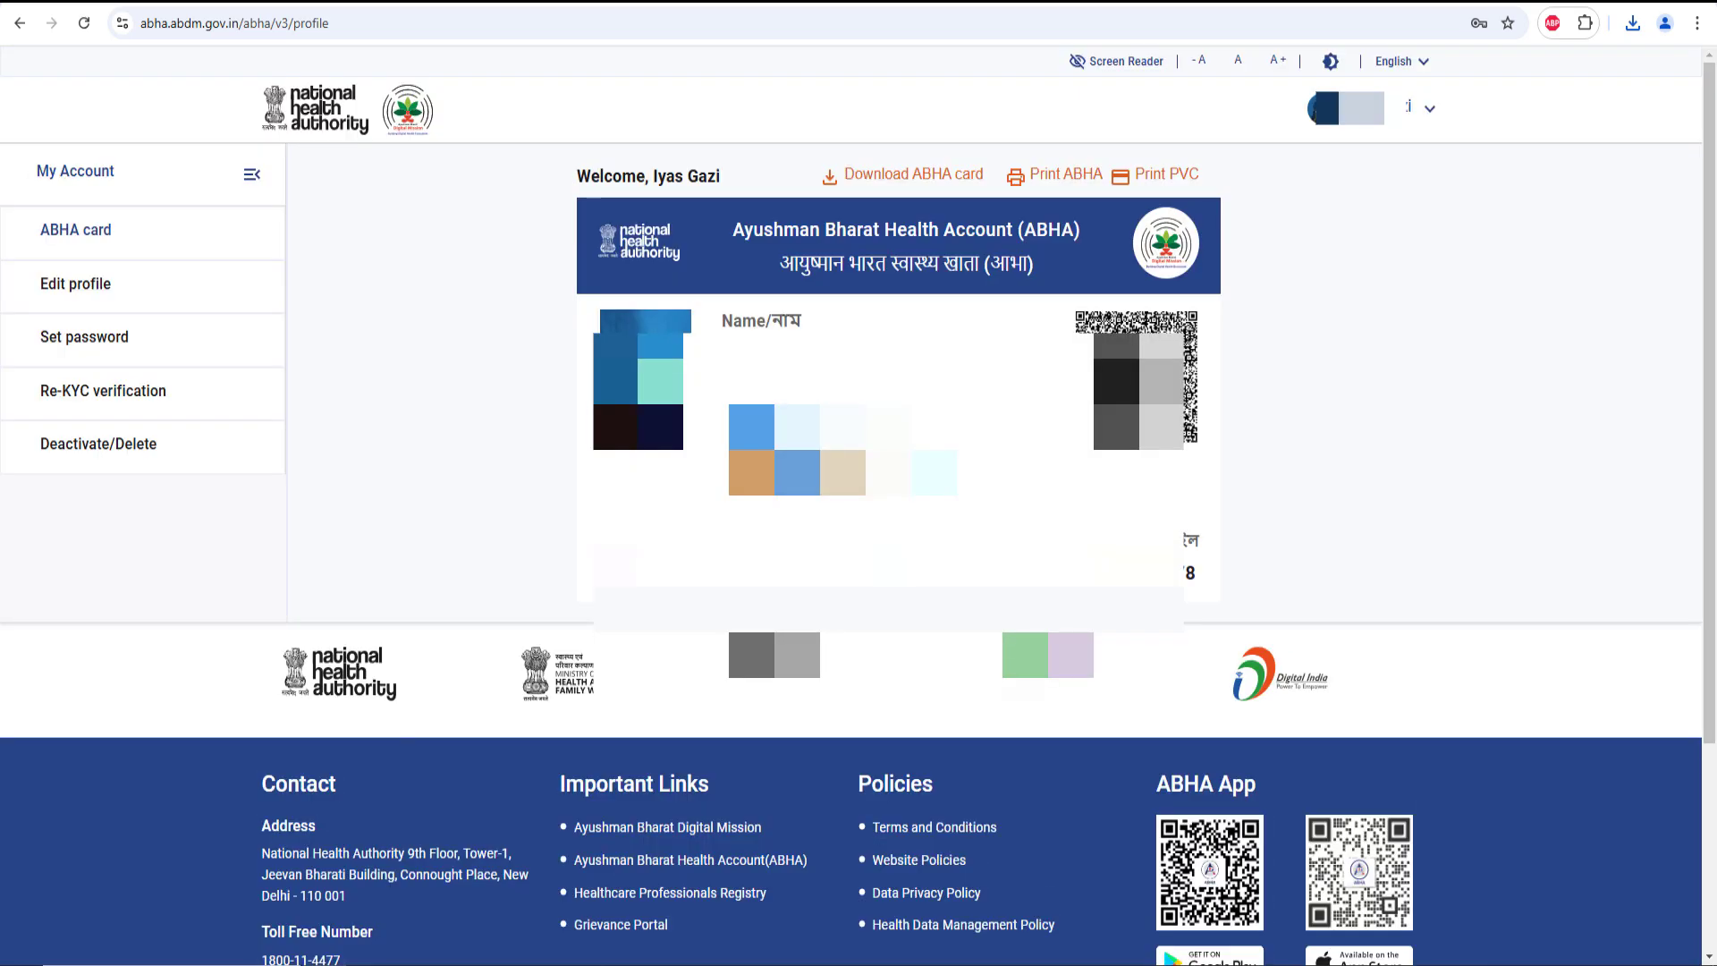